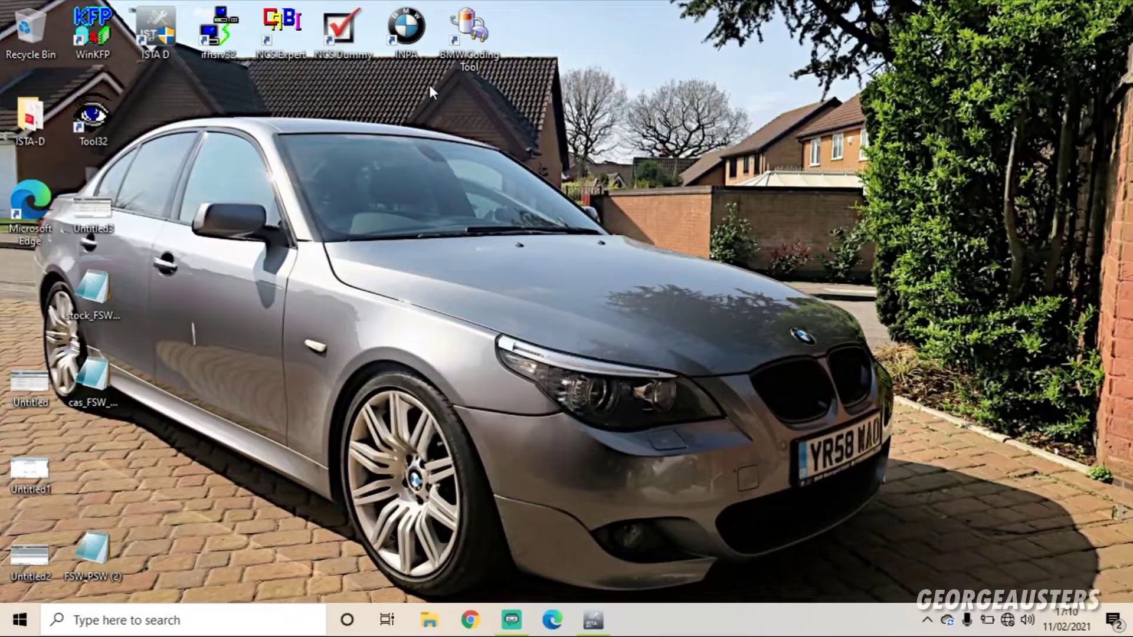
Open INPA and load the E65 Power Module script from the Body group, accepting the language variant warning
double_click(414, 37)
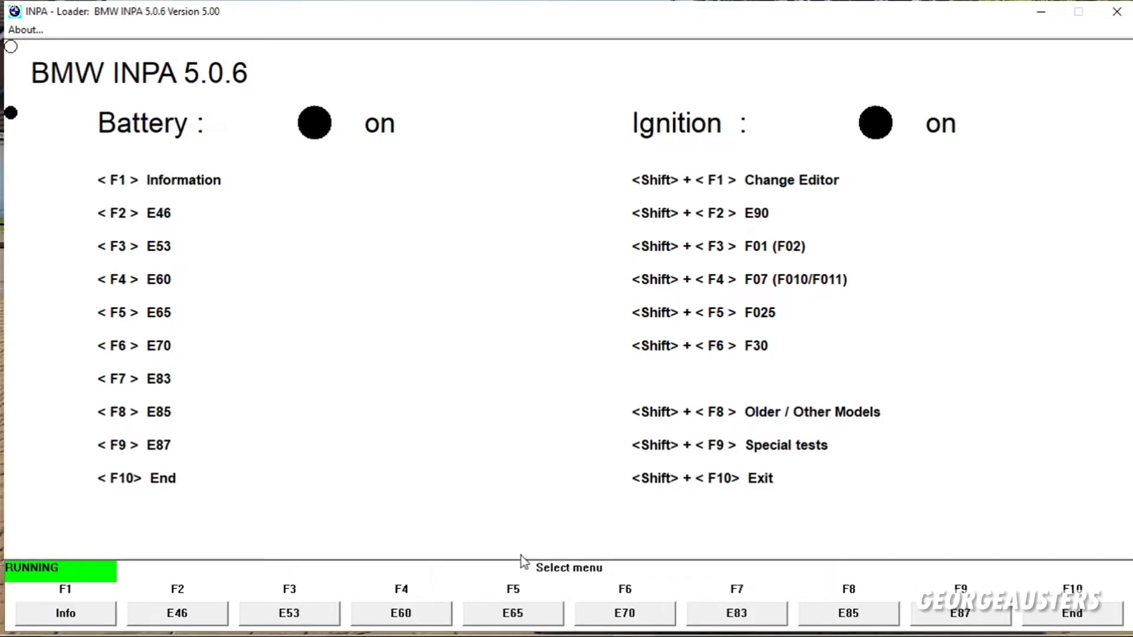
left_click(513, 614)
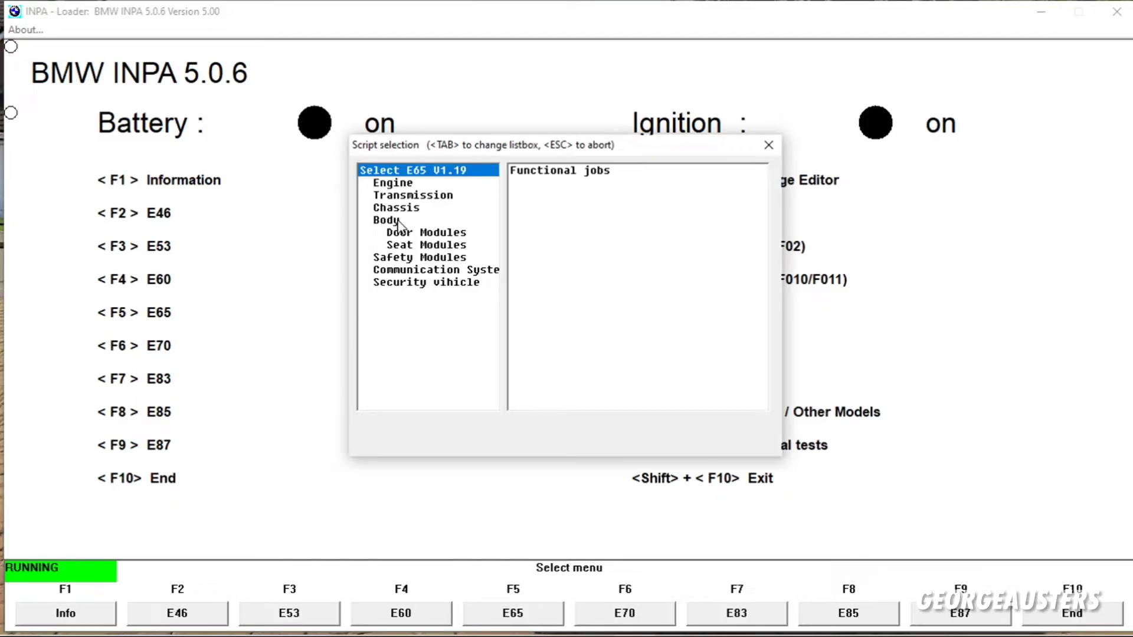
left_click(399, 223)
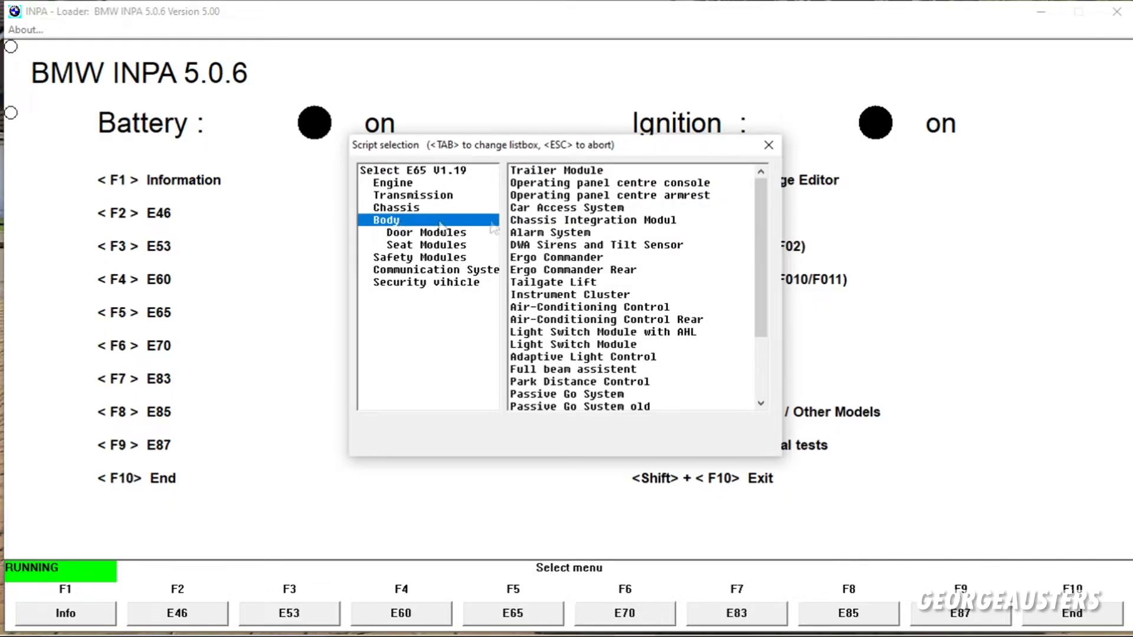
left_click_drag(763, 207, 756, 349)
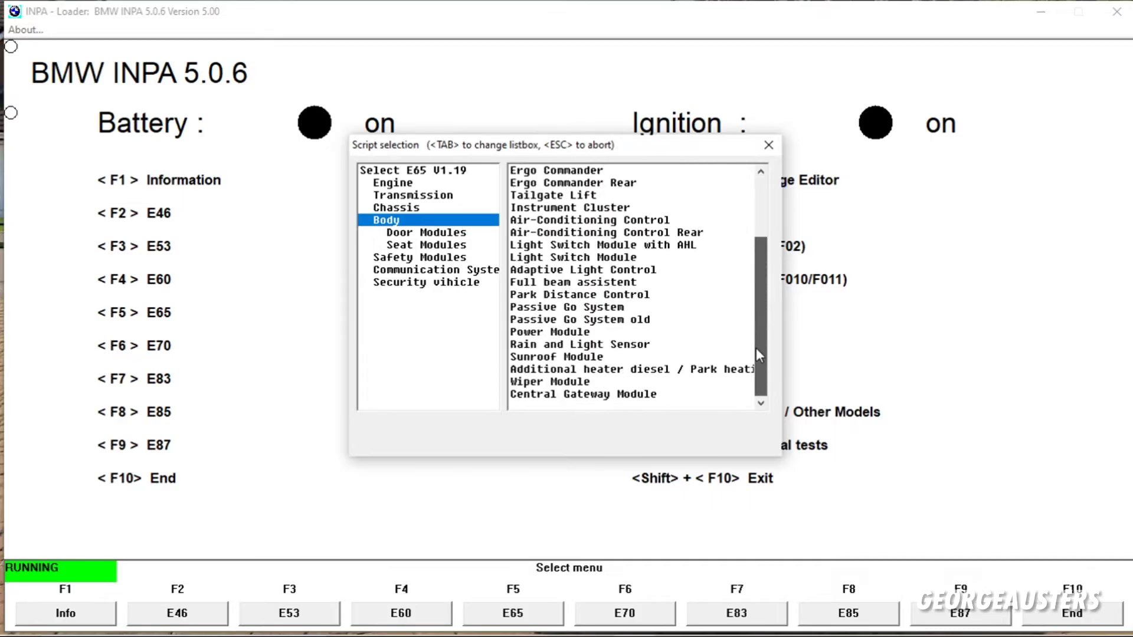
left_click(568, 337)
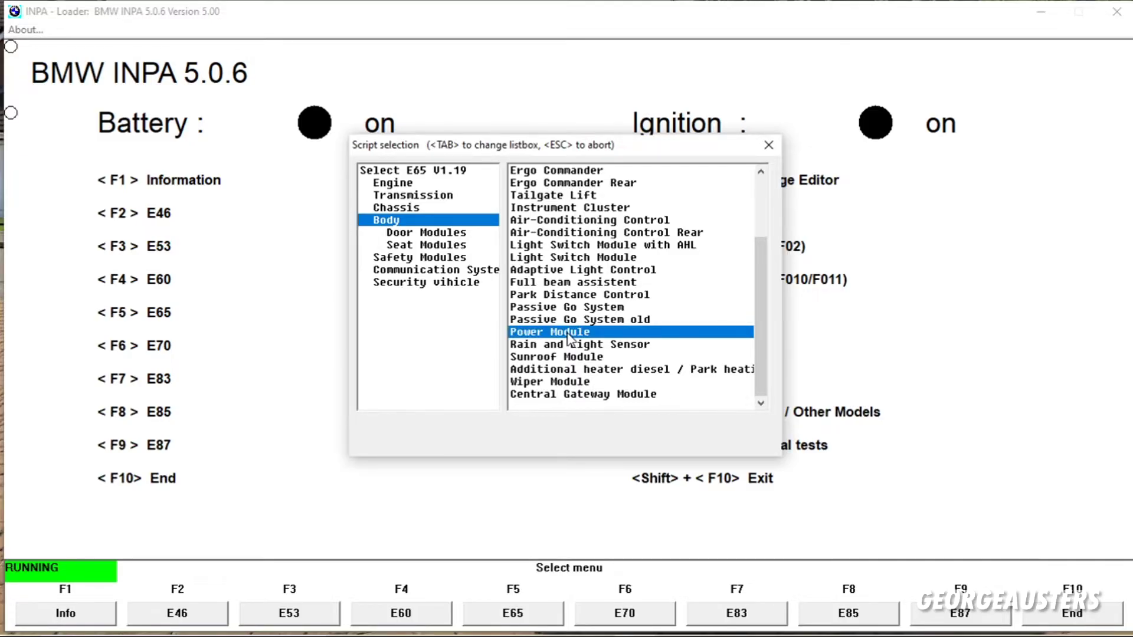
double_click(568, 337)
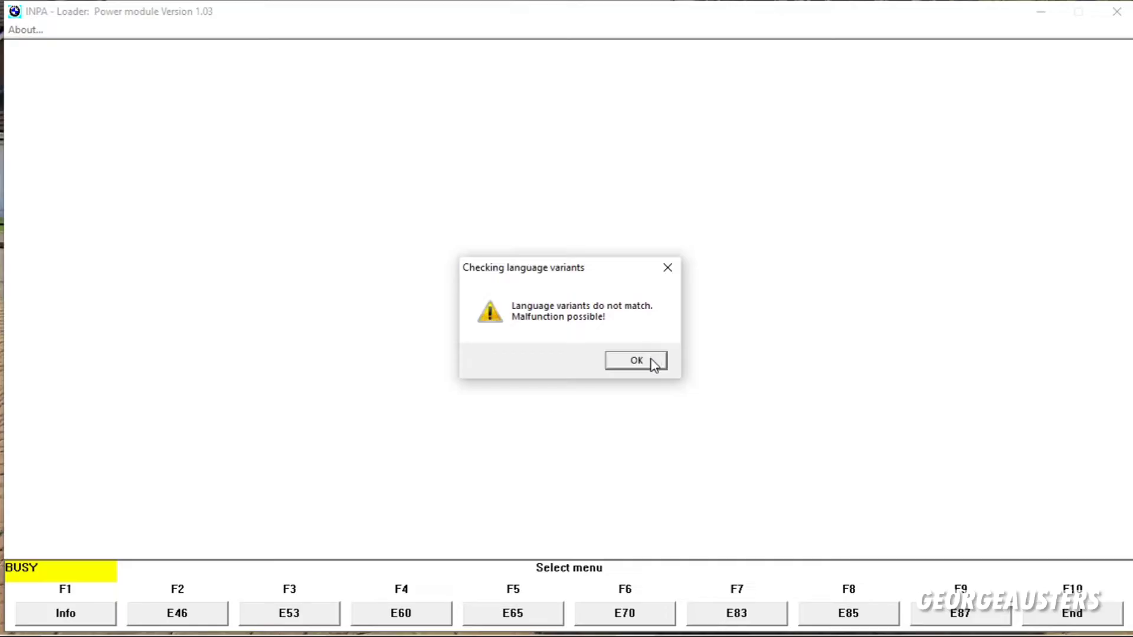
left_click(654, 364)
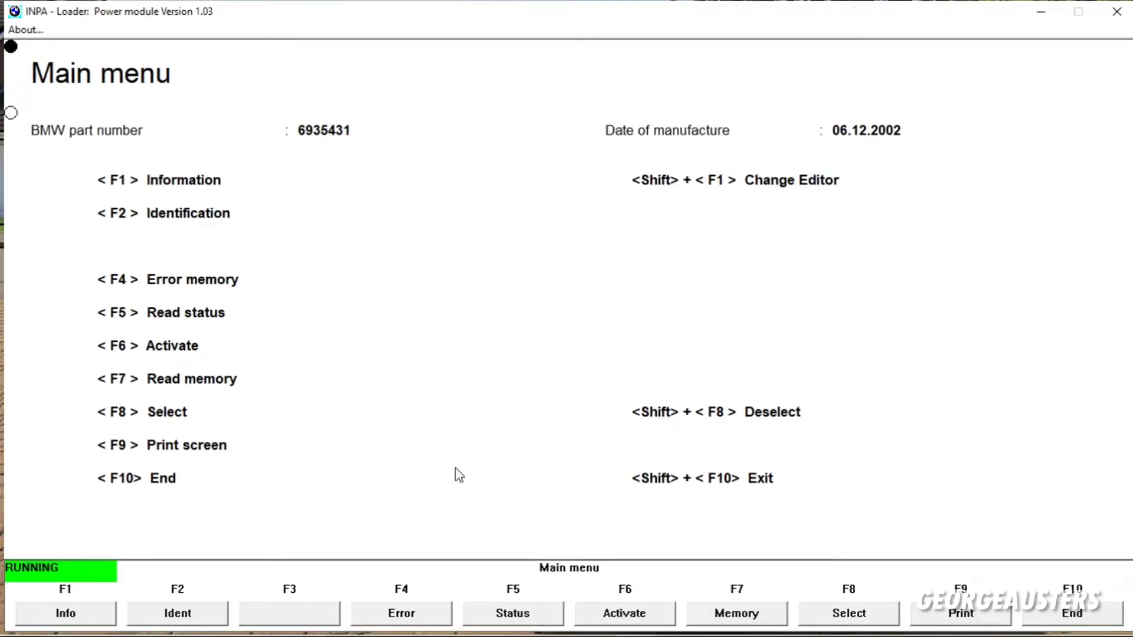
Activate Register battery replacement from the power module's Control2 functions
left_click(623, 616)
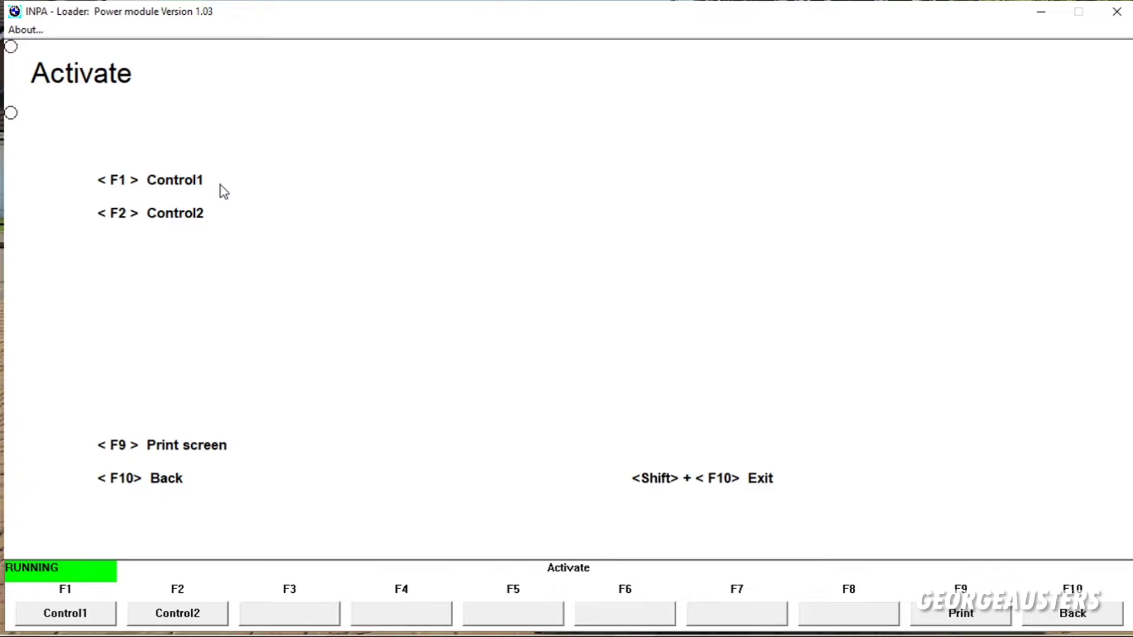
left_click(180, 621)
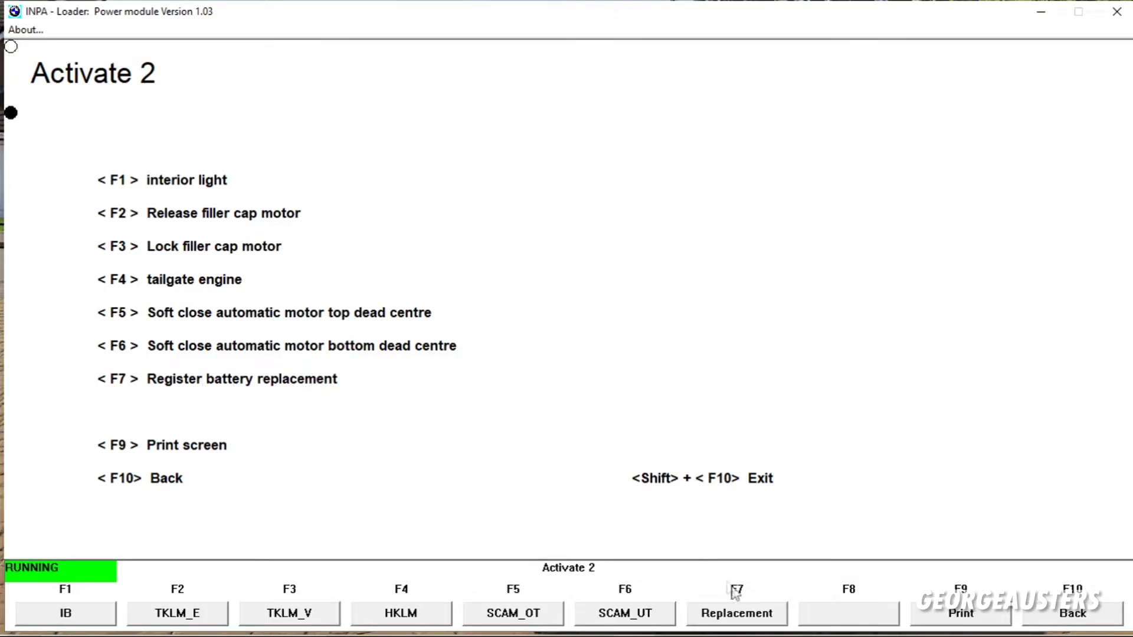
left_click(728, 617)
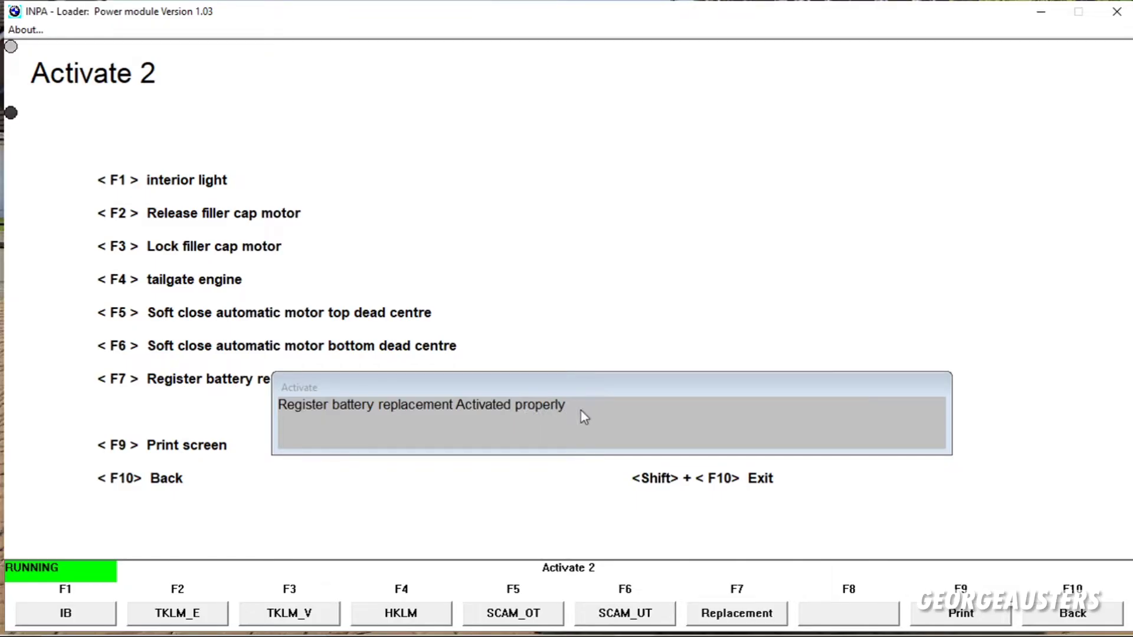
Leave the power module script and quit INPA
left_click(1064, 618)
left_click(1062, 619)
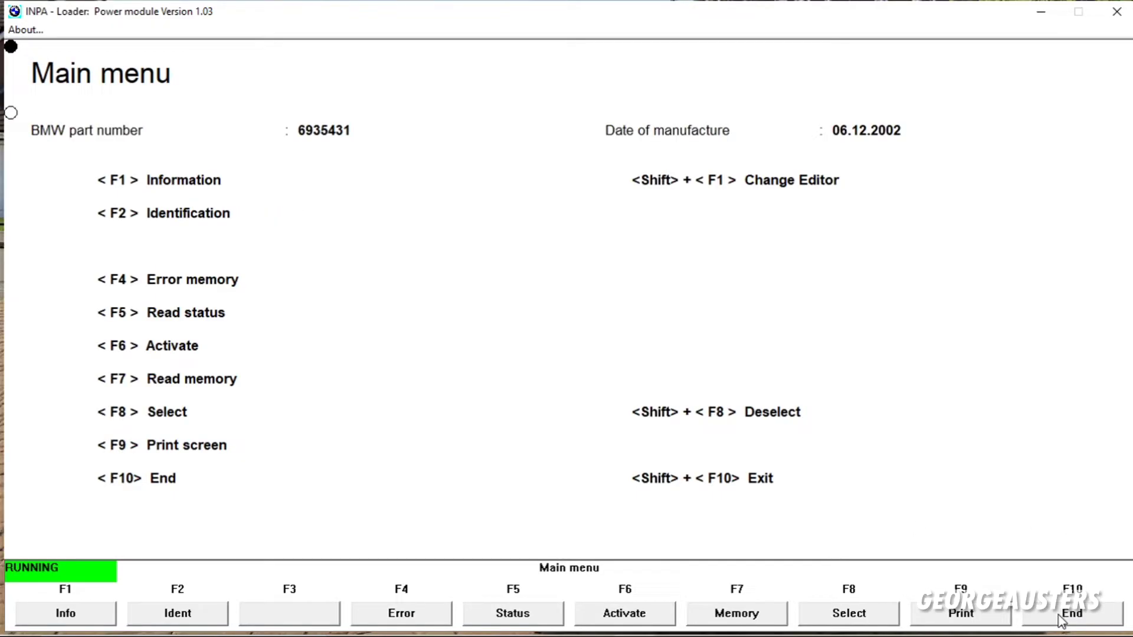
left_click(1062, 619)
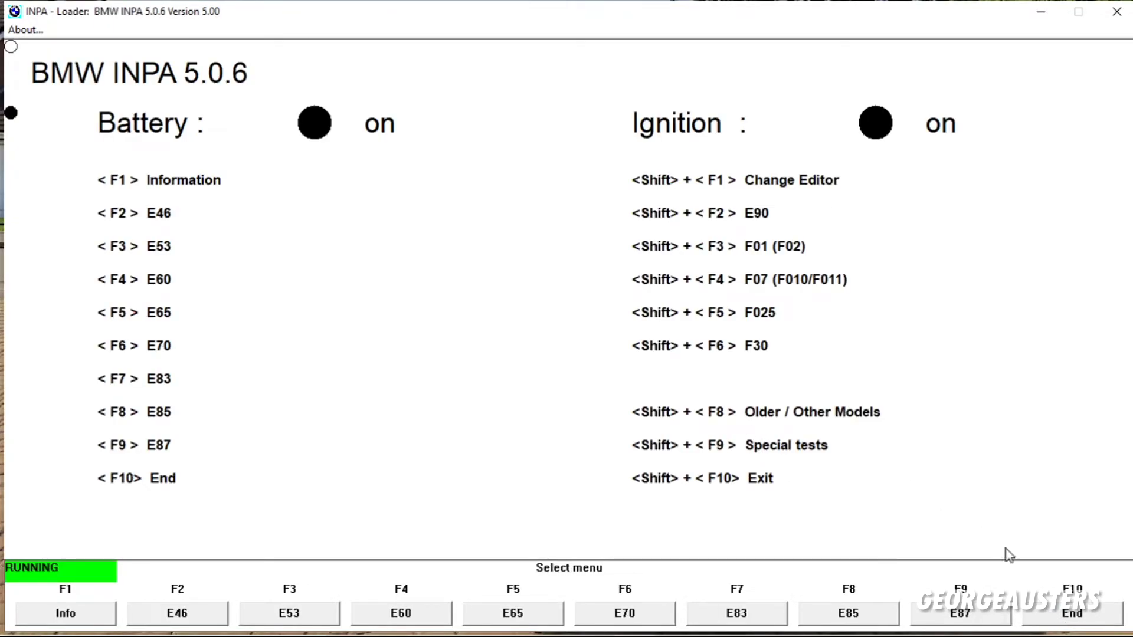
left_click(1054, 618)
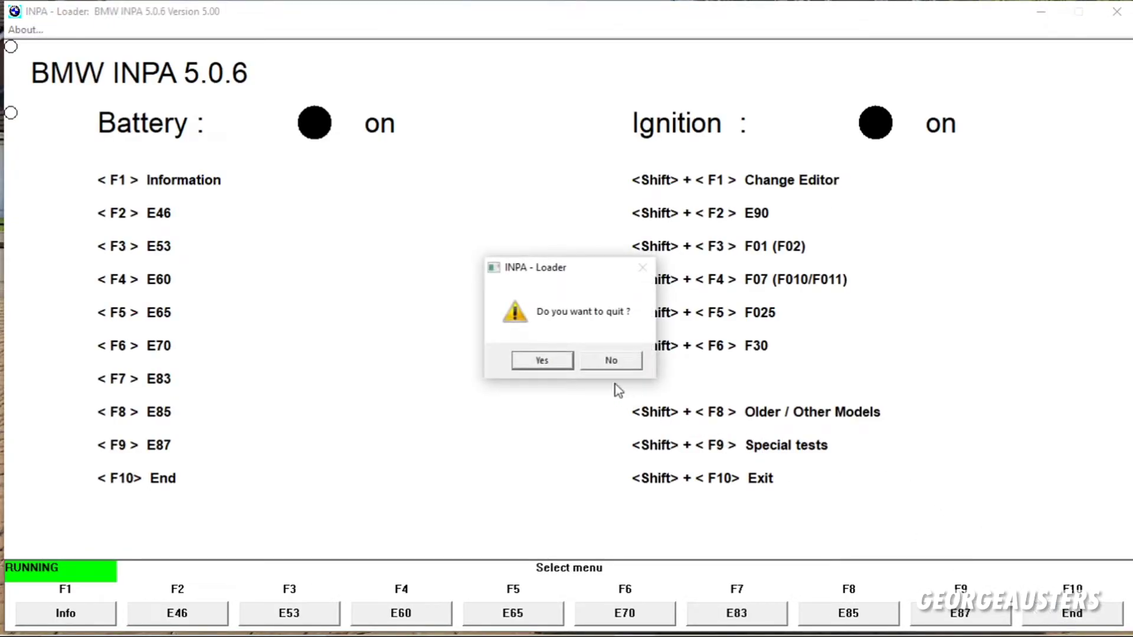
left_click(552, 361)
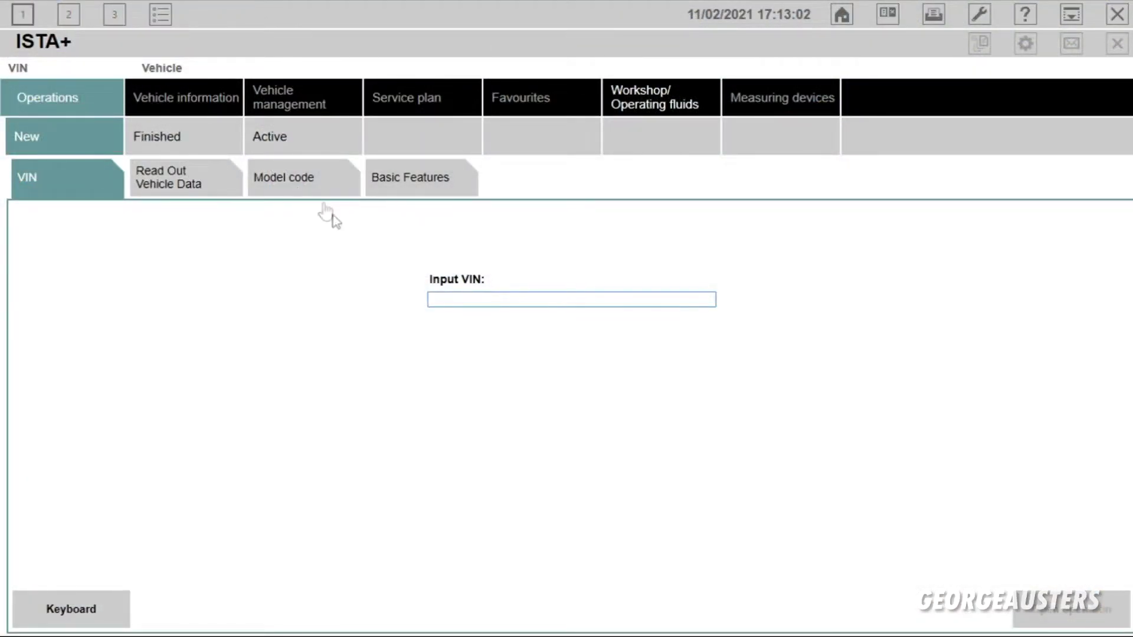
In ISTA+, read out the vehicle data with complete identification and open the vehicle's service functions
left_click(187, 193)
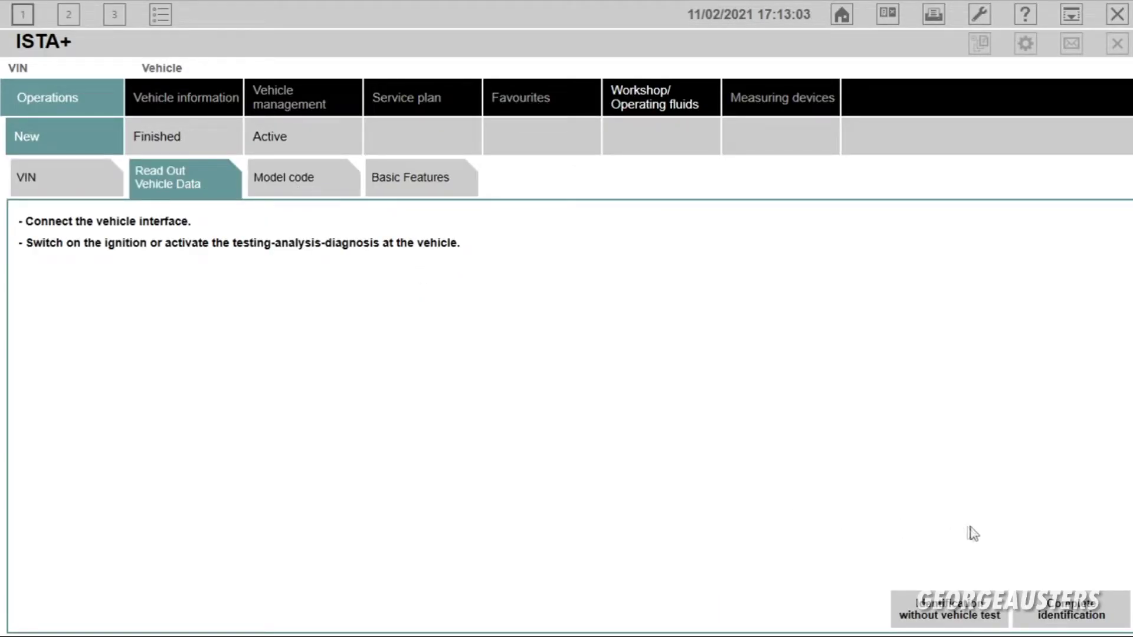
left_click(1048, 621)
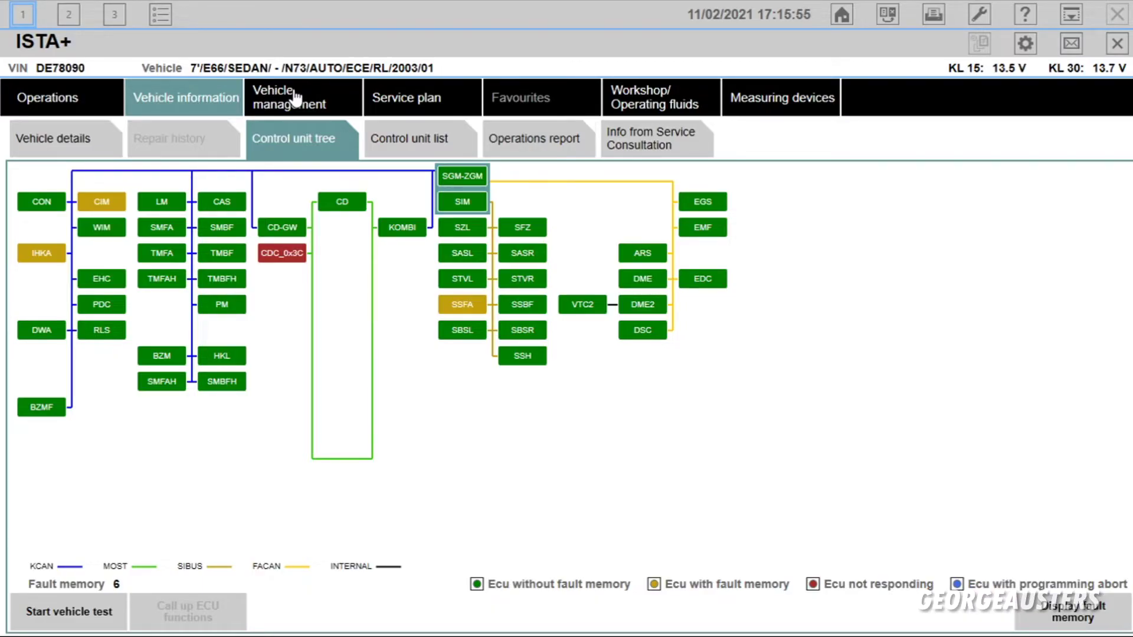
left_click(290, 108)
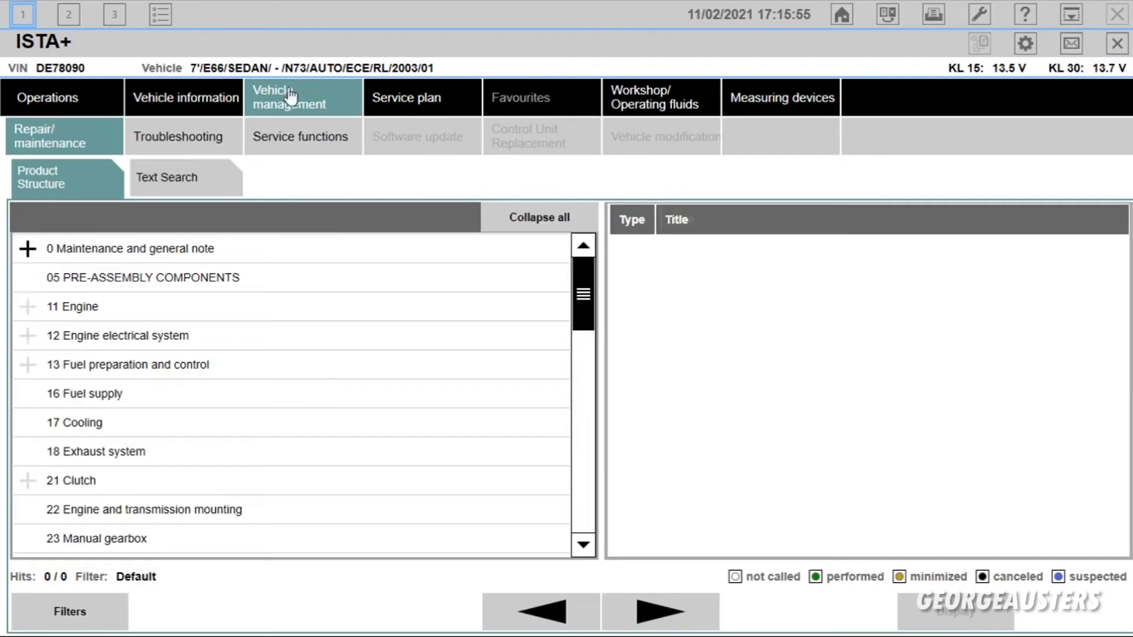
left_click(301, 142)
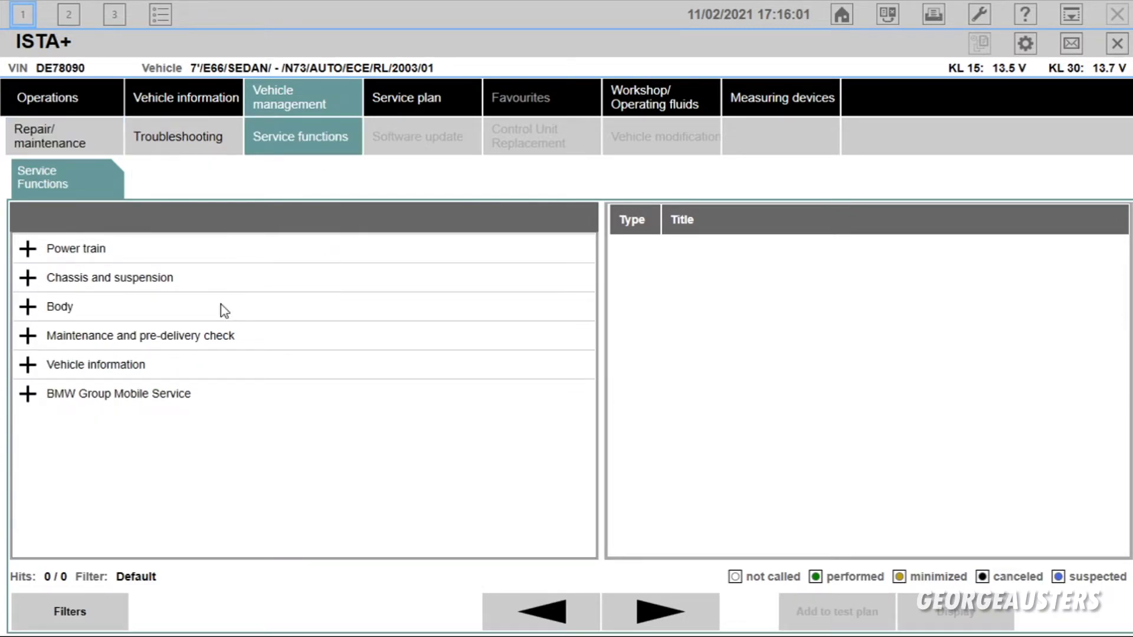
Open the ABL procedure Register battery replacement from the Body, Voltage supply, Battery service functions
left_click(30, 306)
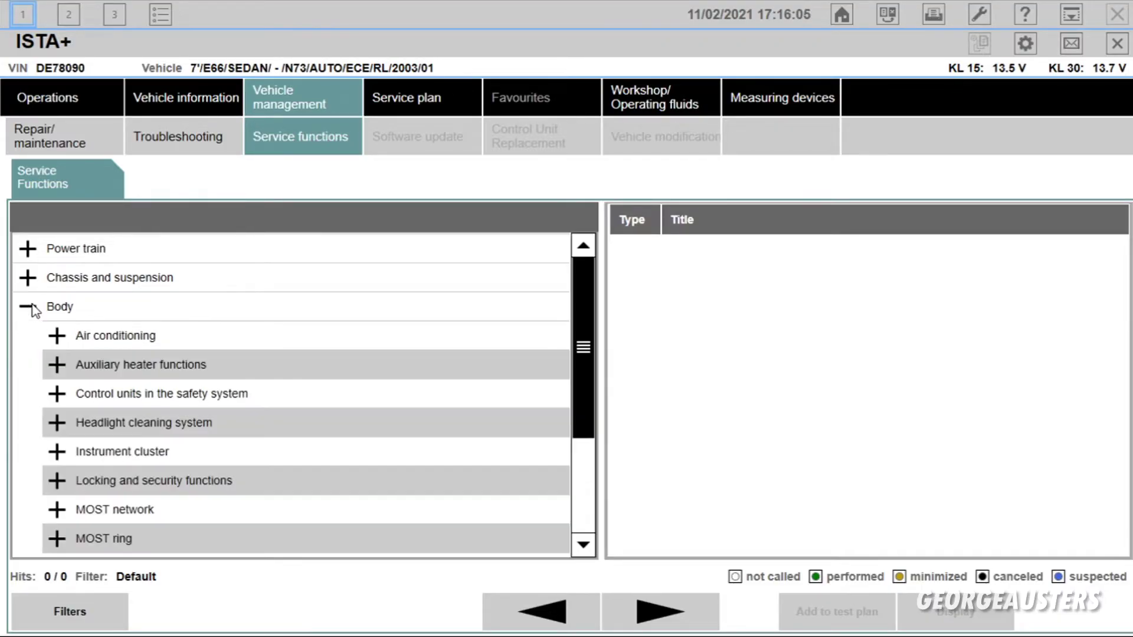
left_click_drag(585, 282, 582, 404)
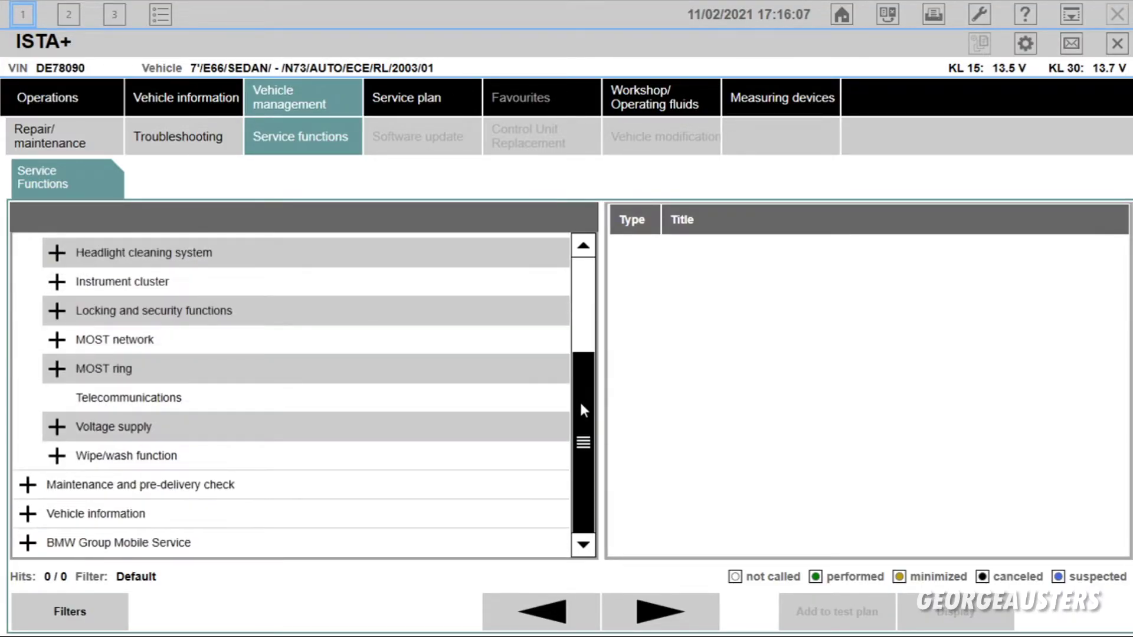
left_click(59, 431)
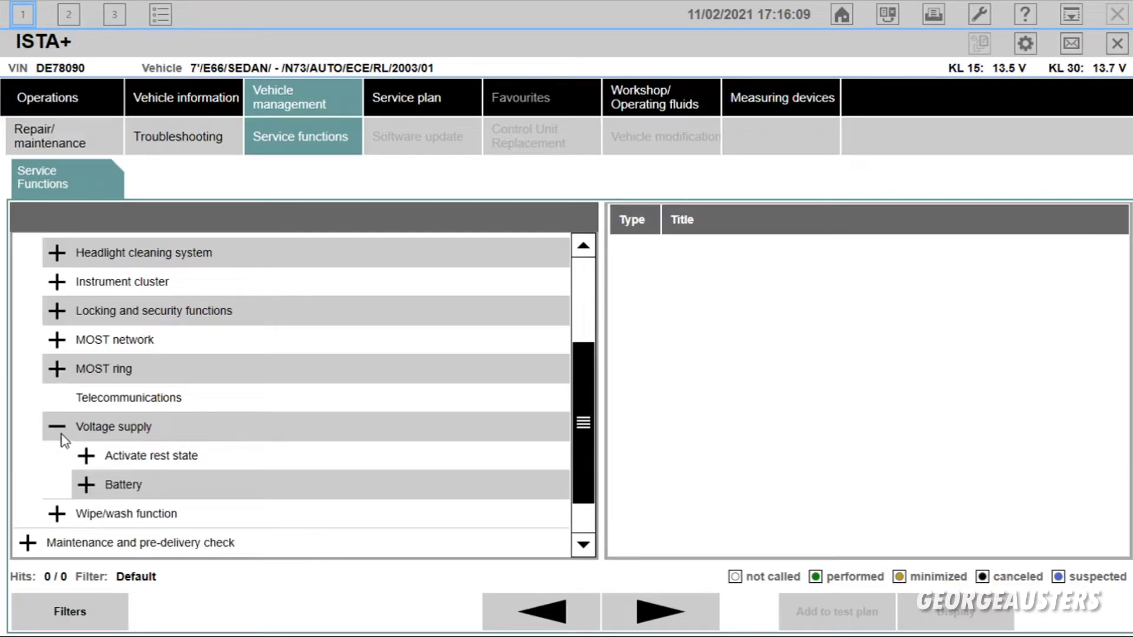
left_click(94, 493)
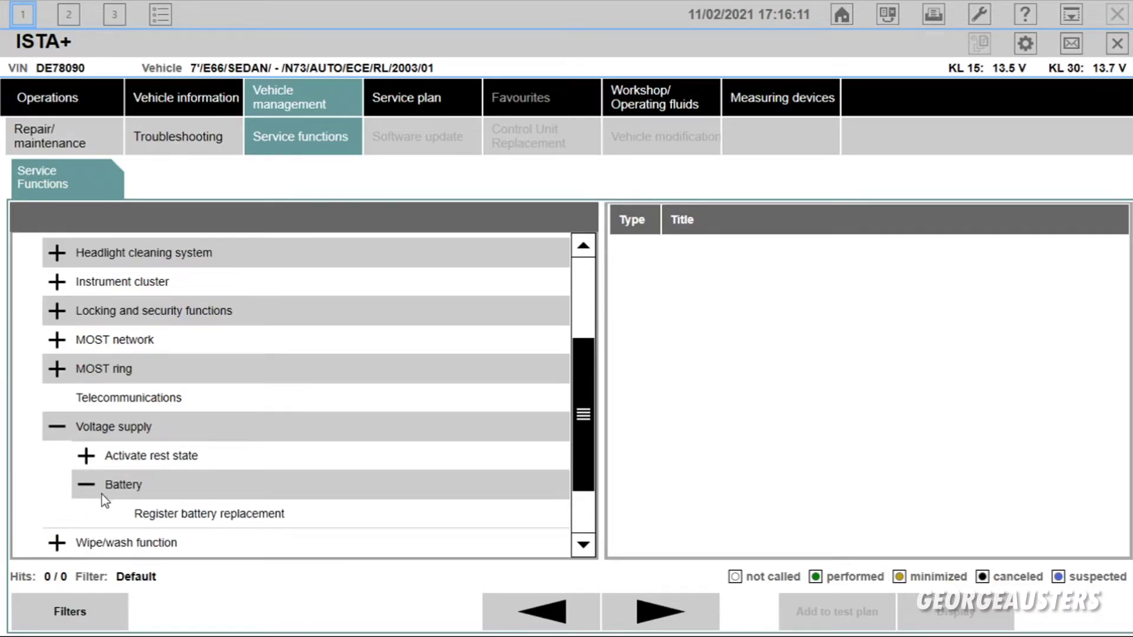
left_click(173, 518)
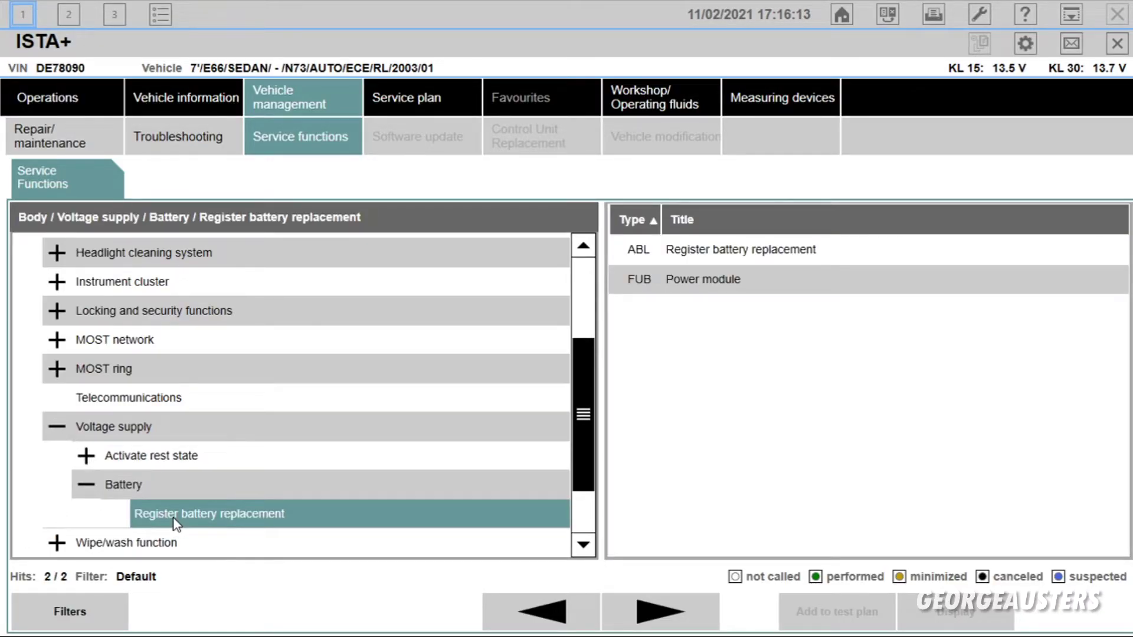
left_click(753, 249)
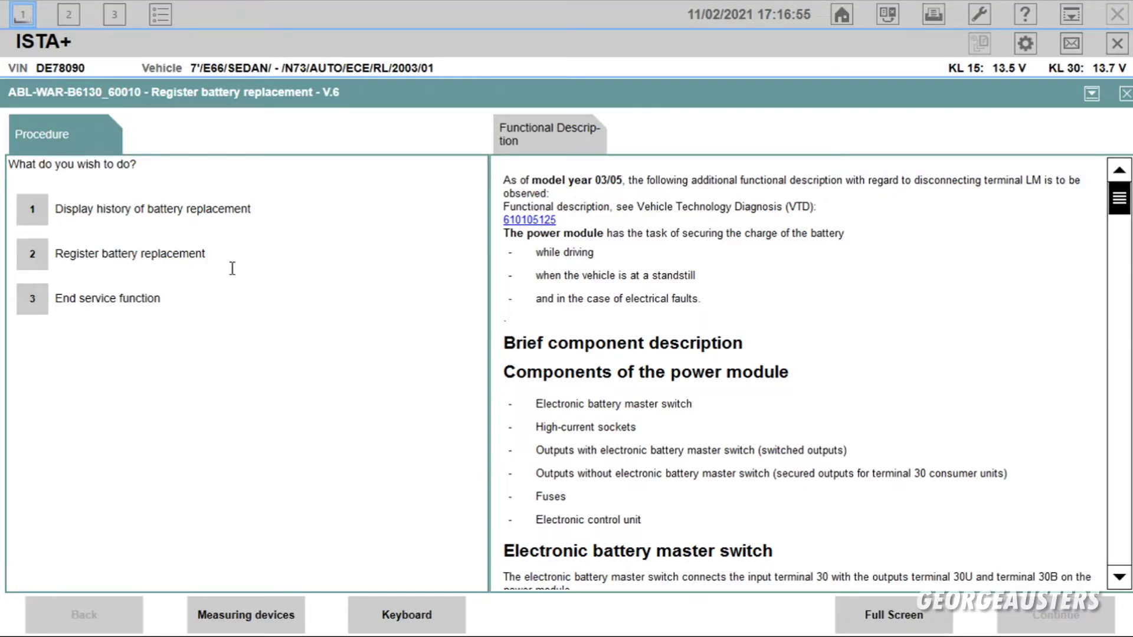
End the battery replacement service function and close the current ISTA+ operation
left_click(37, 302)
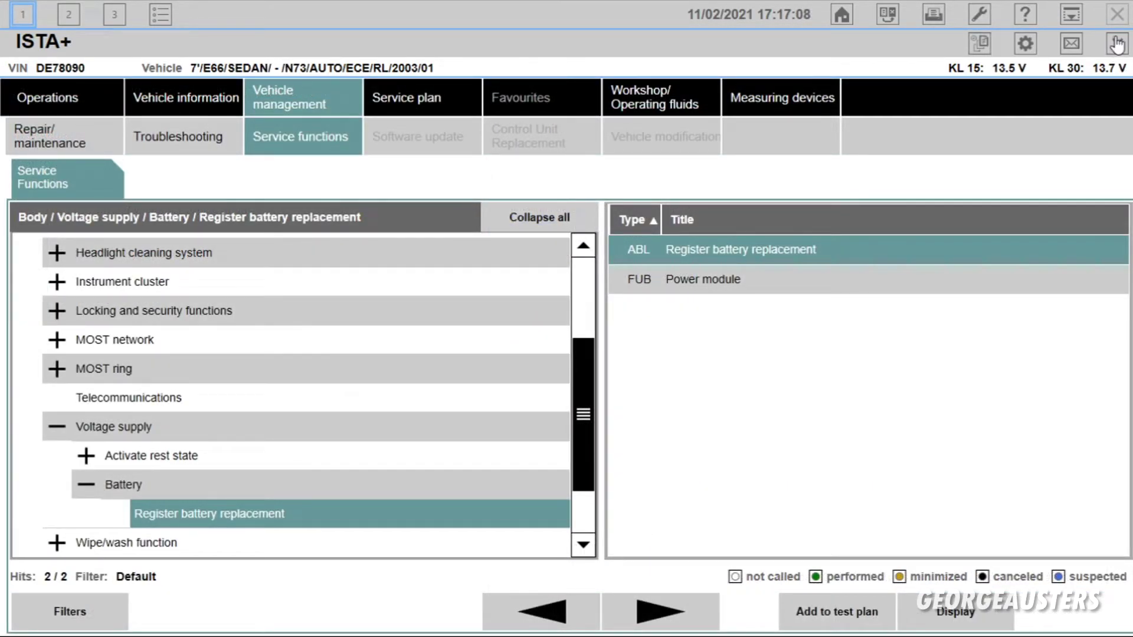
left_click(1117, 44)
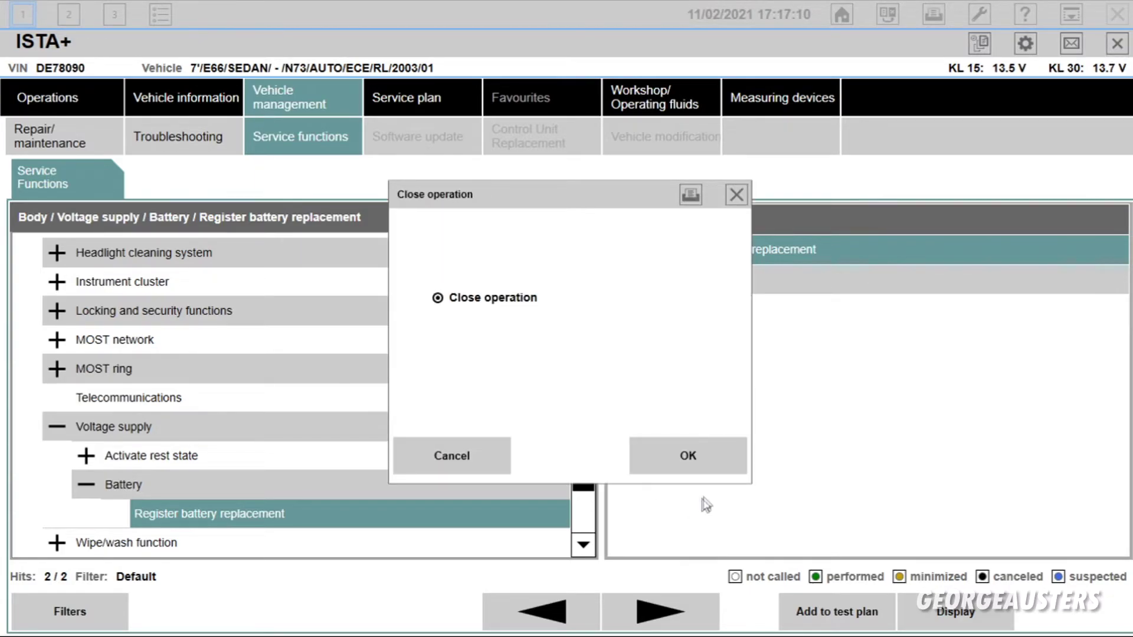
left_click(701, 451)
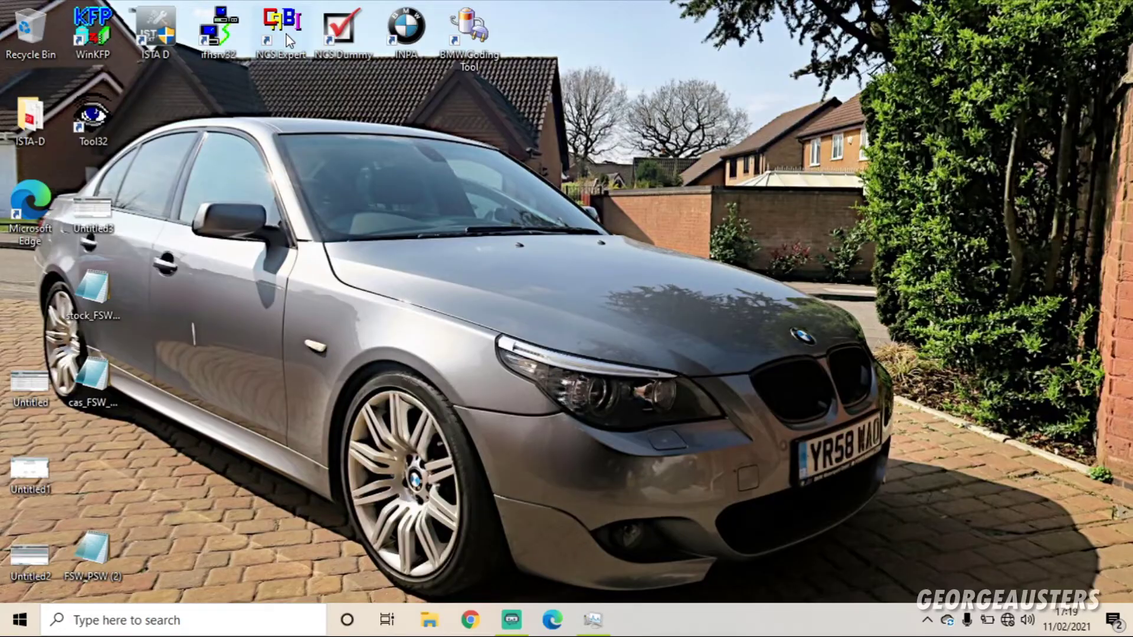
Open NCS Expert and load the profile Revtor's NCS Expert Profile
double_click(282, 28)
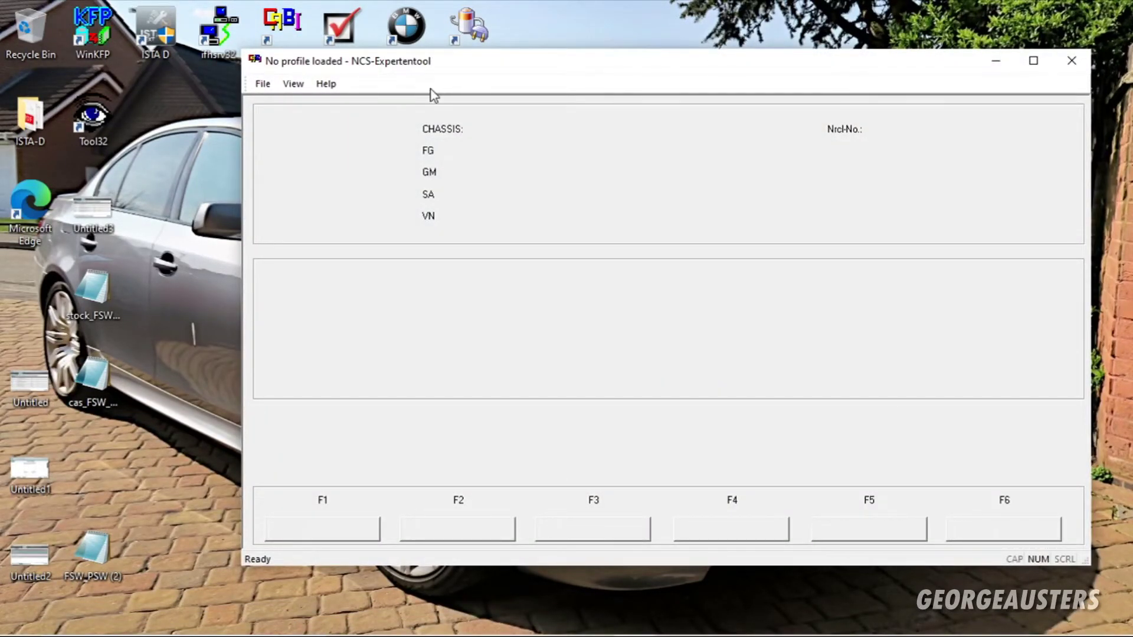
left_click(261, 89)
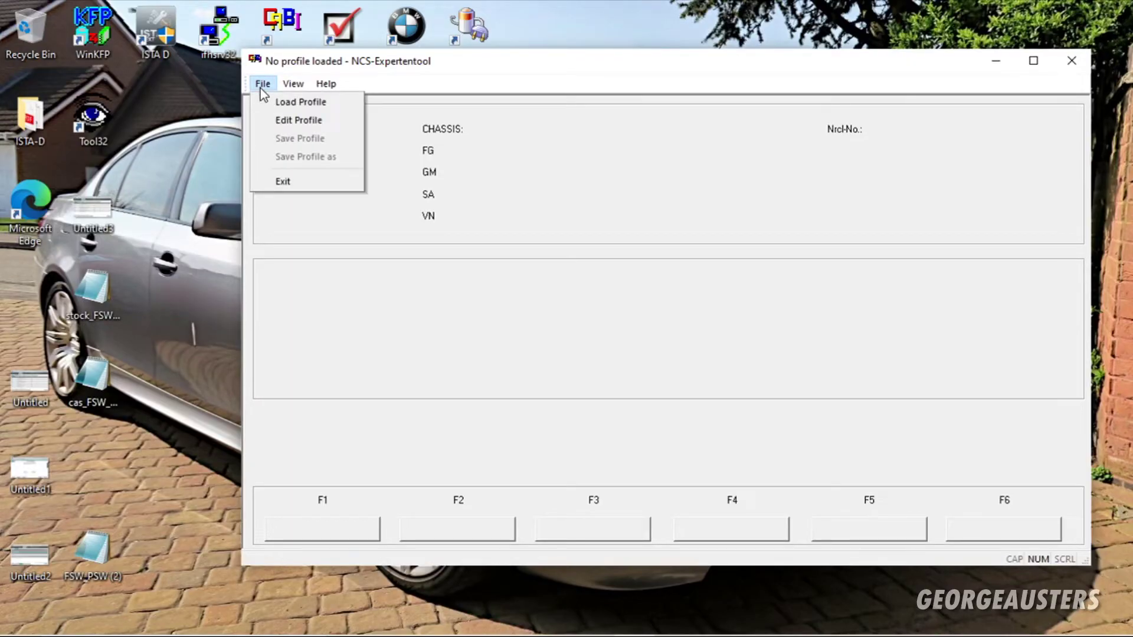
left_click(307, 103)
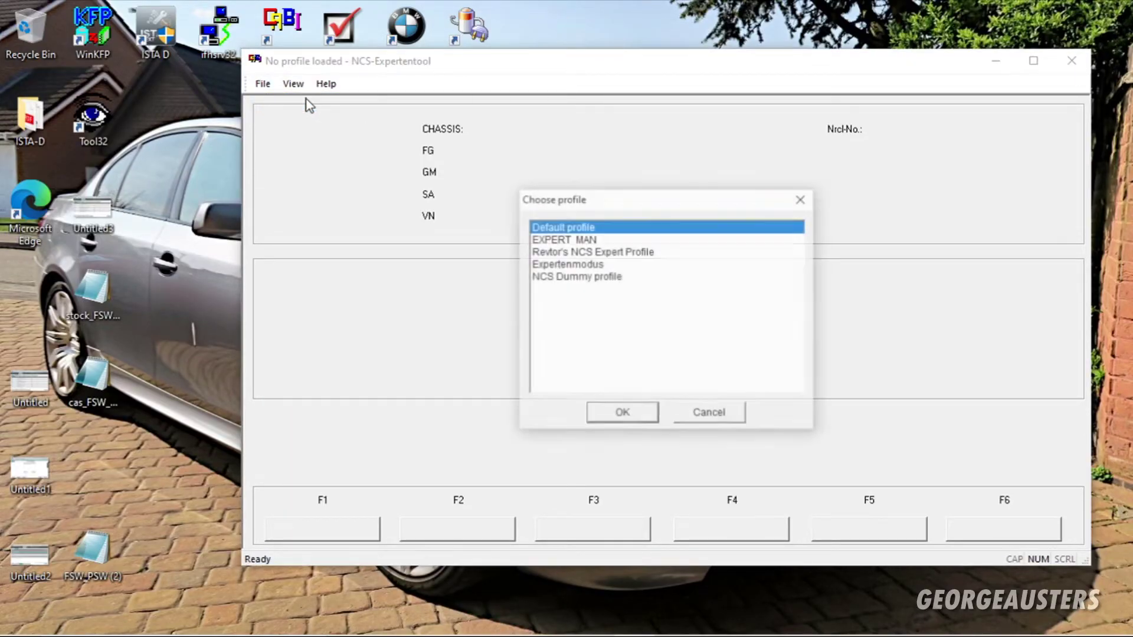
left_click(597, 255)
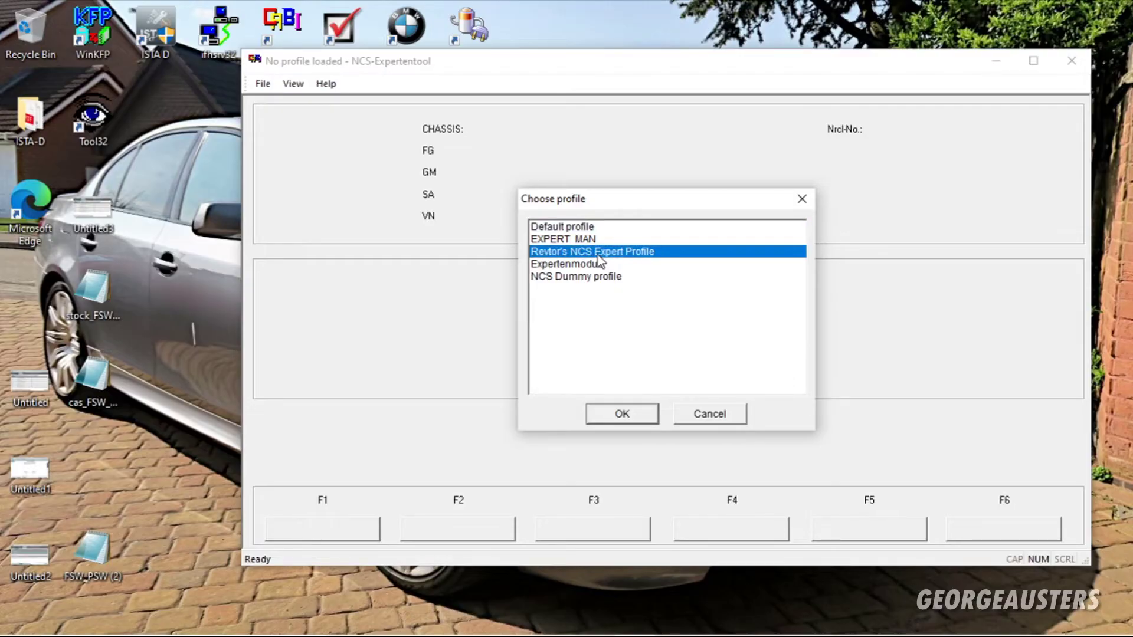
left_click(618, 414)
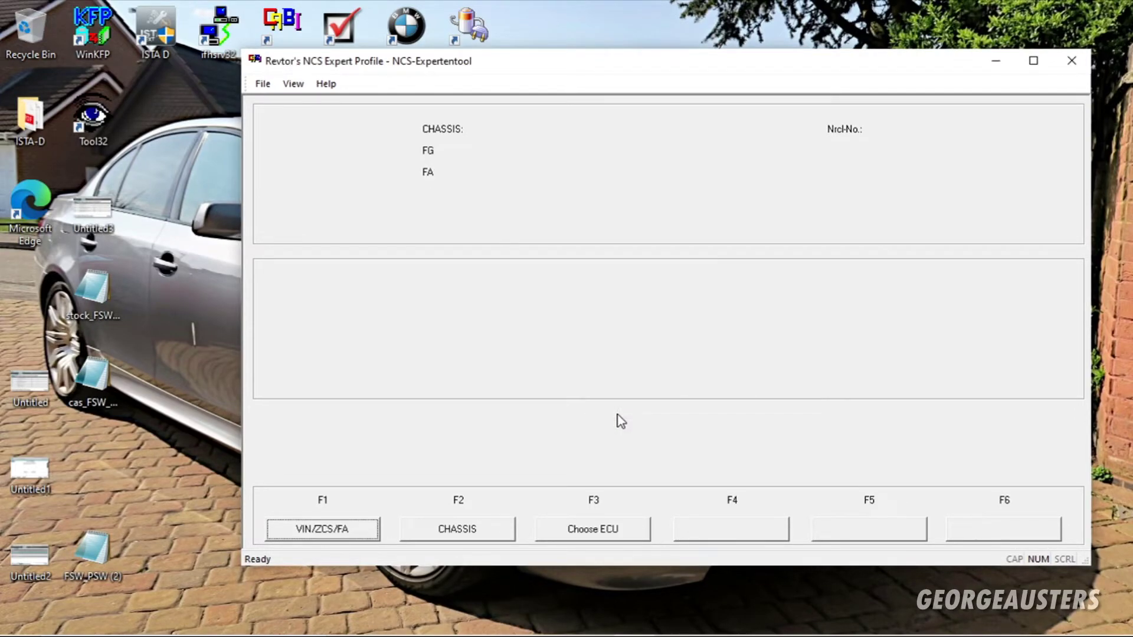
Read the vehicle order from the CAS module using chassis E65, and return to the main functions
left_click(337, 529)
left_click(575, 530)
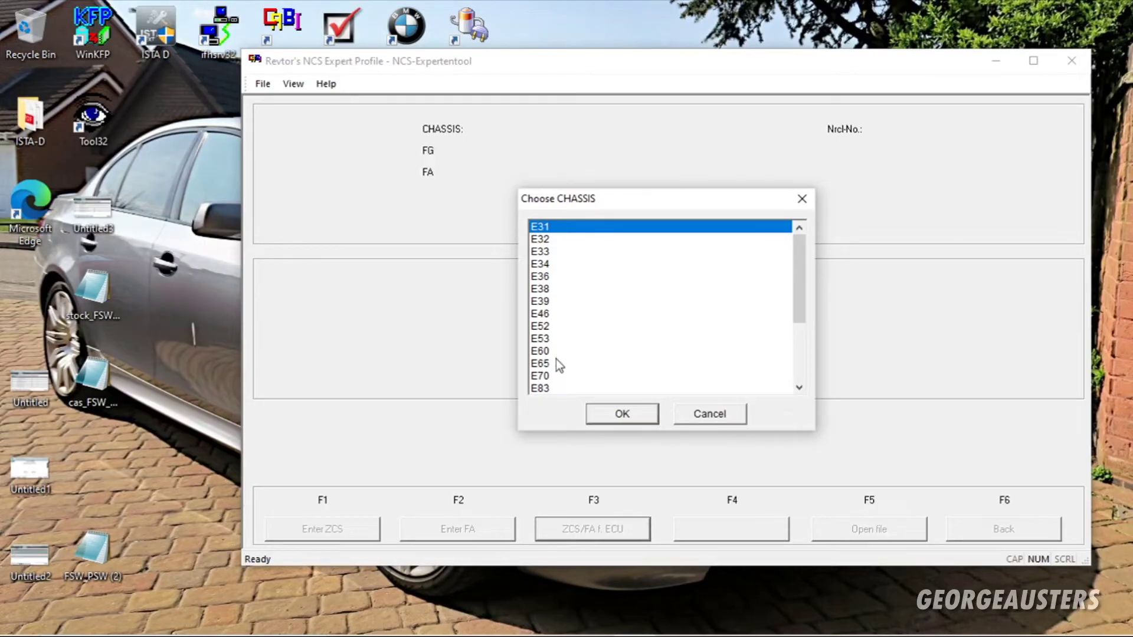
left_click(544, 364)
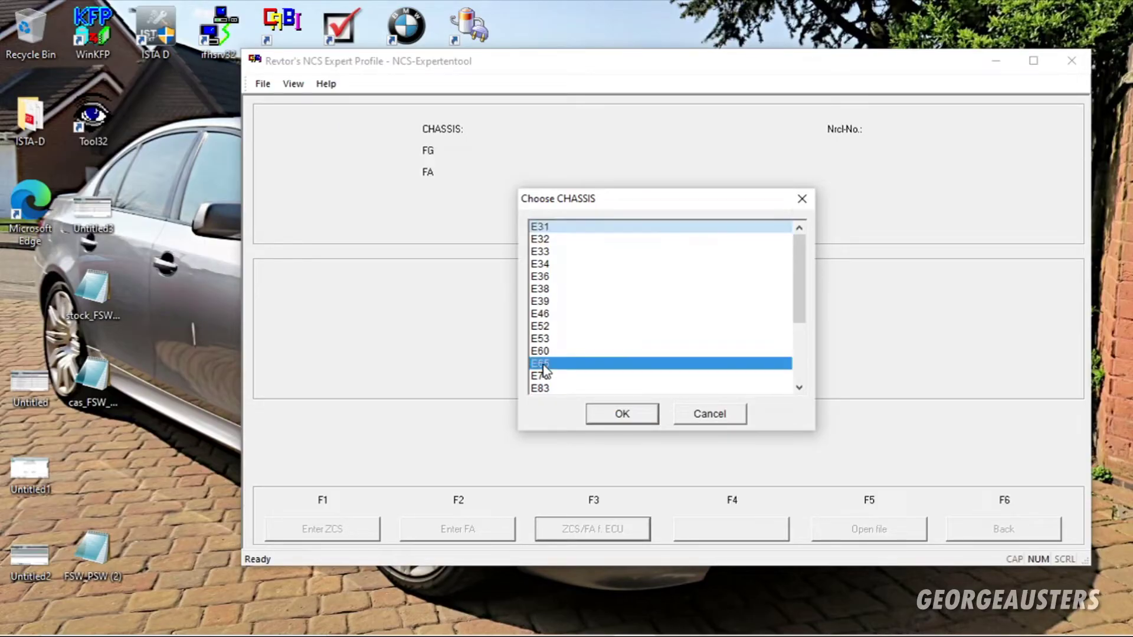
left_click(615, 415)
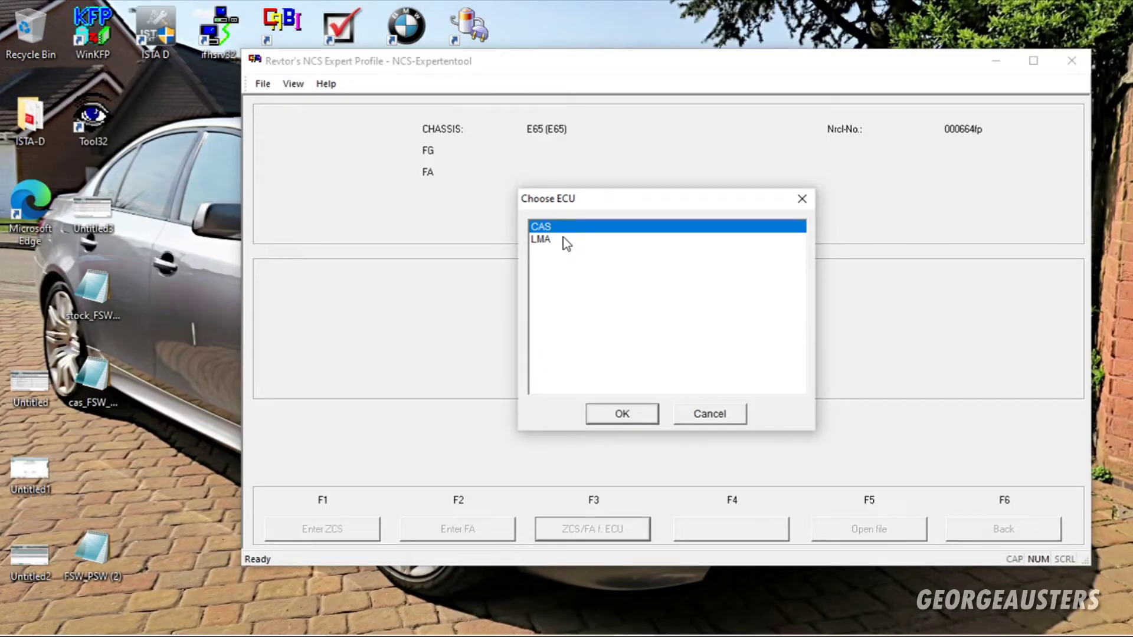
left_click(622, 415)
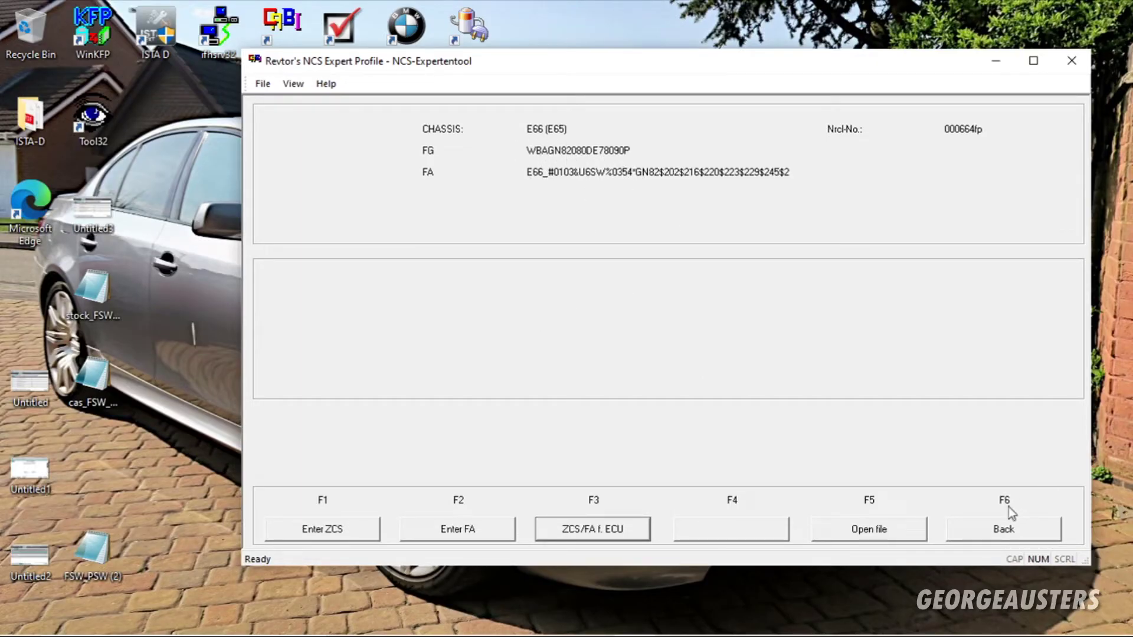
left_click(1003, 531)
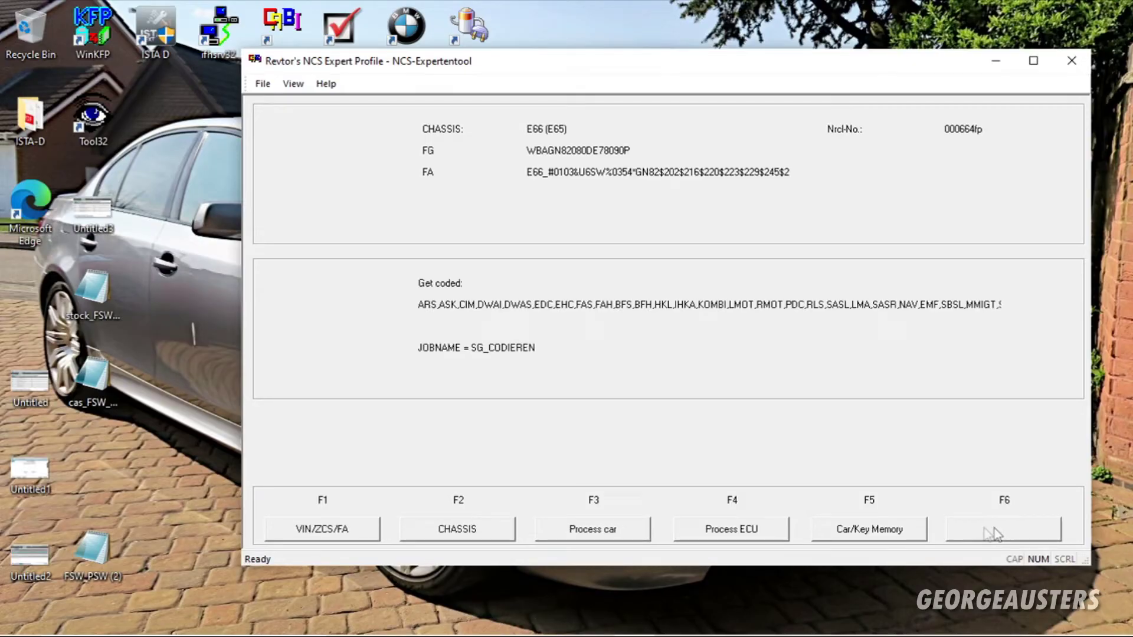
Choose the PMA power module as the ECU to process and accept its SGET data
left_click(742, 528)
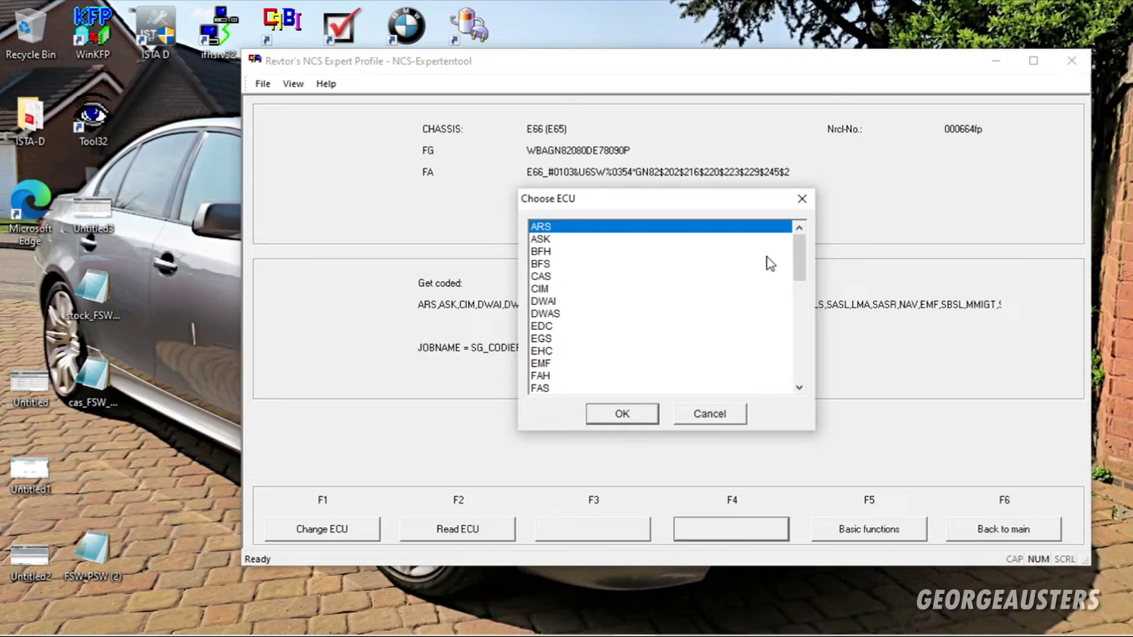
left_click_drag(803, 255, 801, 315)
left_click(546, 278)
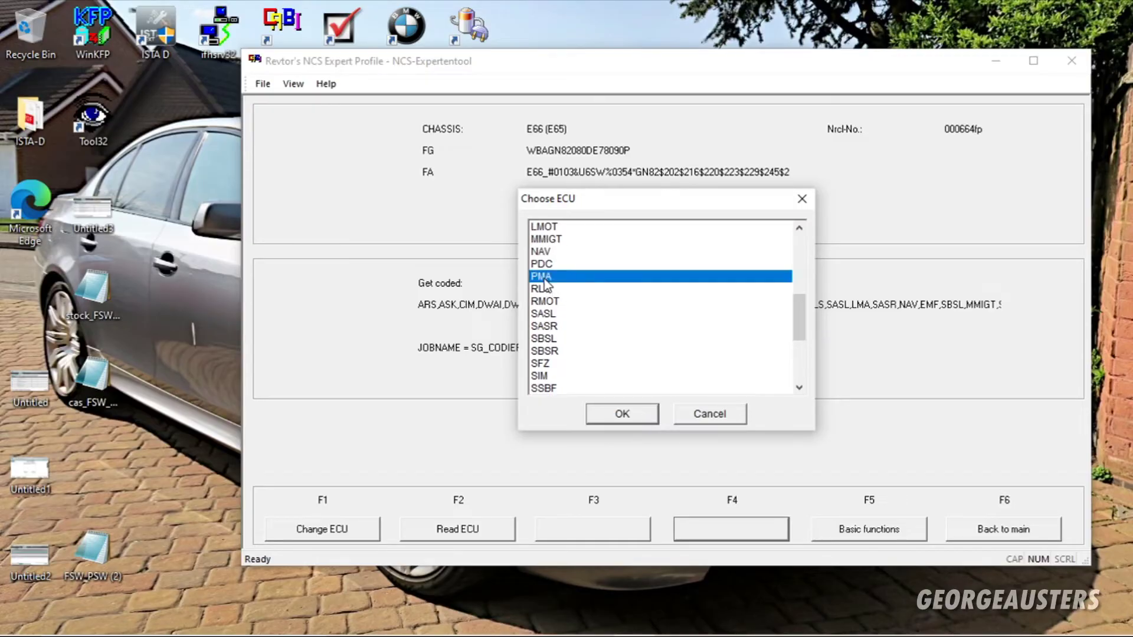
left_click(636, 417)
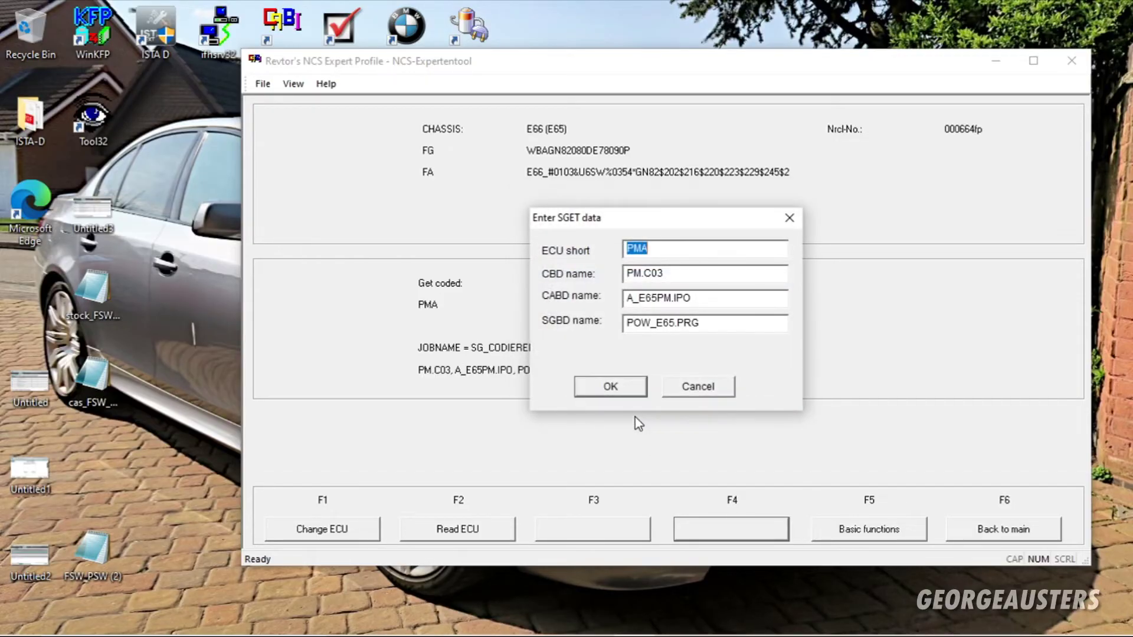
left_click(614, 386)
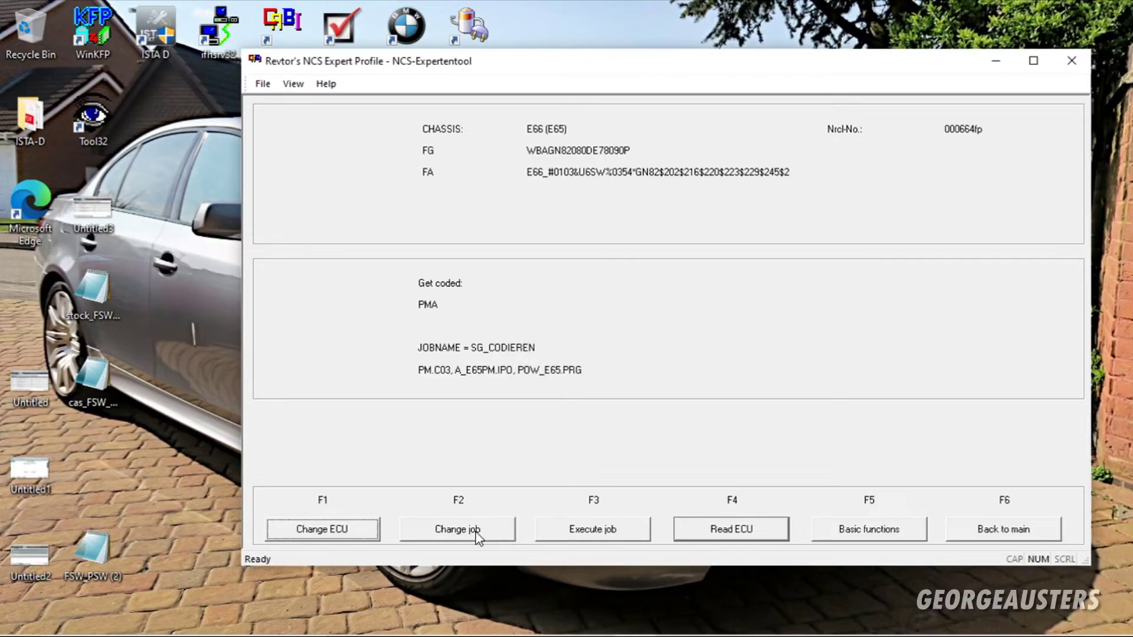
Set the PMA job to CODIERDATEN_LESEN, read the ECU's coding data and close the NETTODAT file
left_click(476, 532)
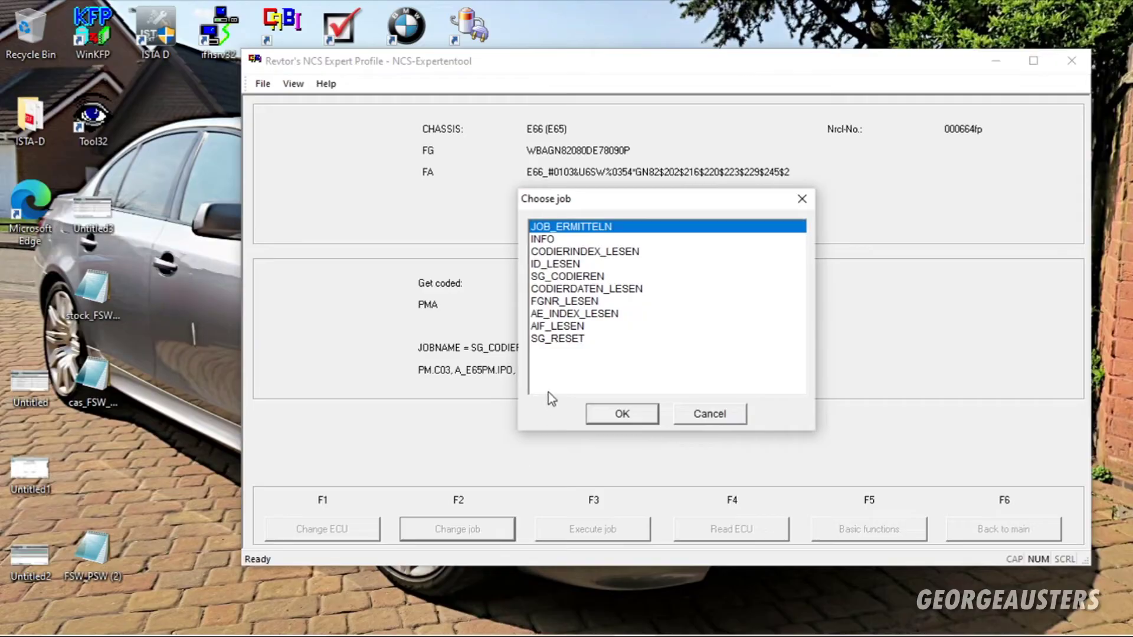
left_click(620, 289)
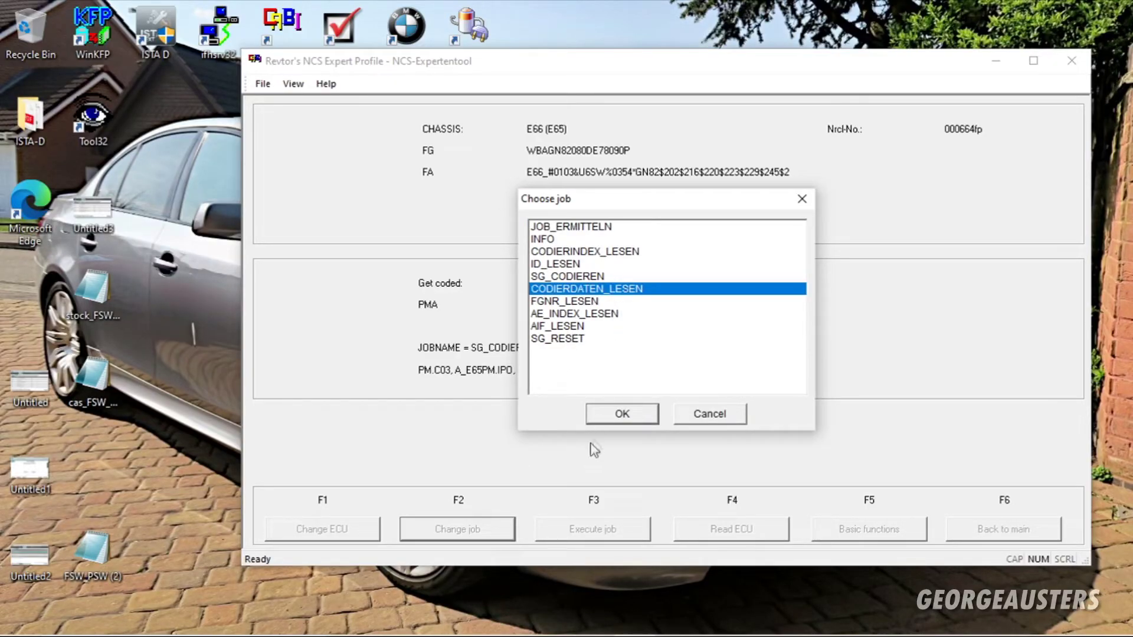
left_click(611, 418)
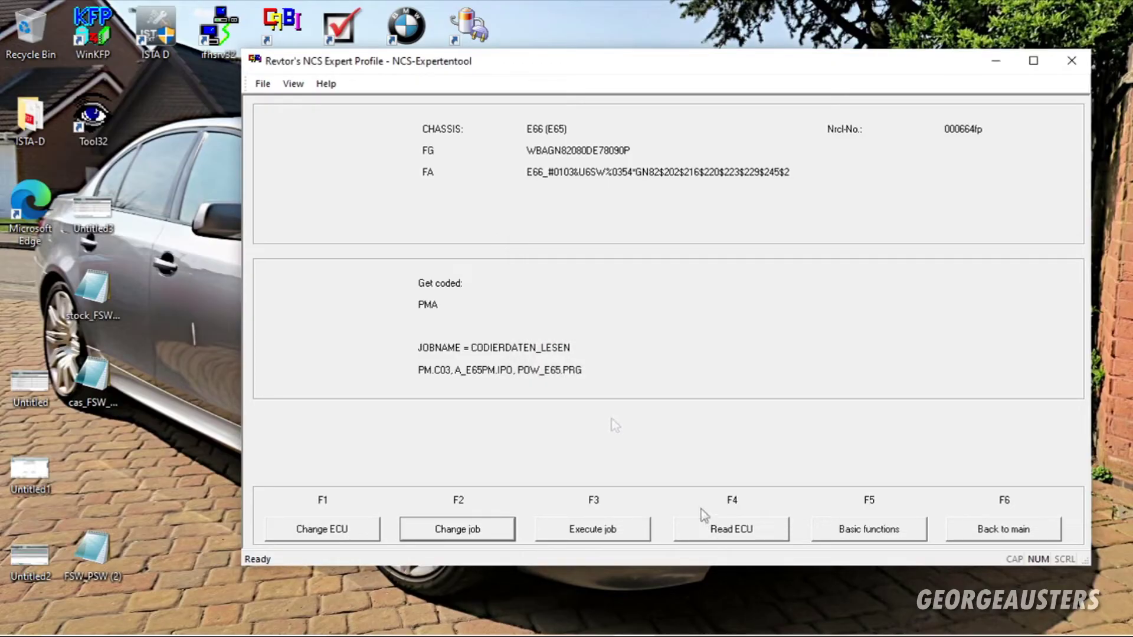
left_click(727, 533)
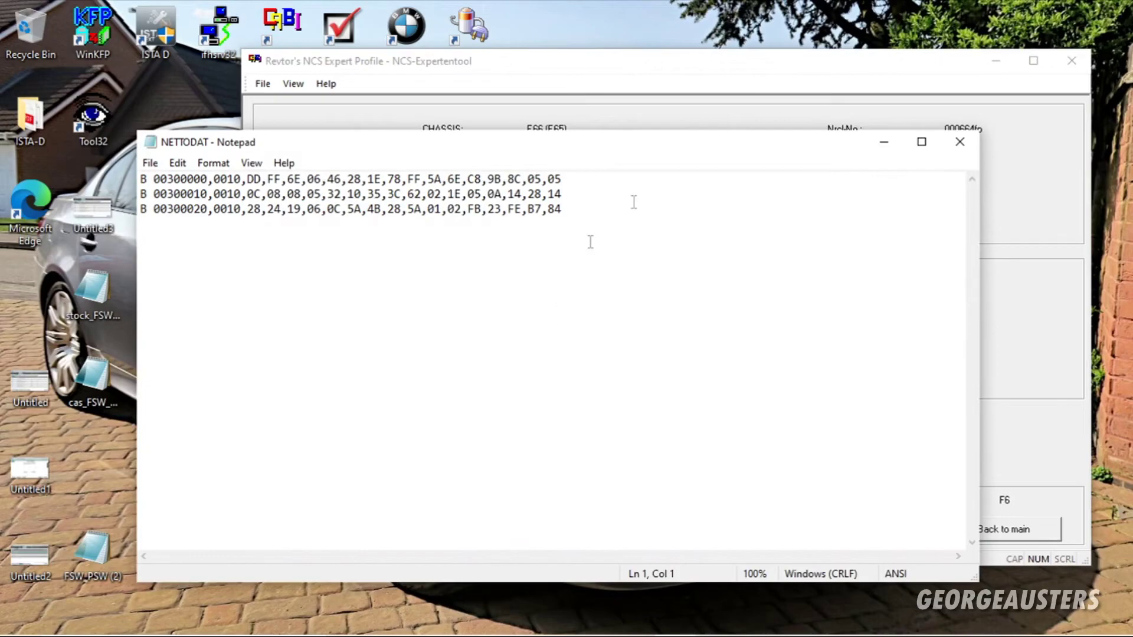
left_click(965, 148)
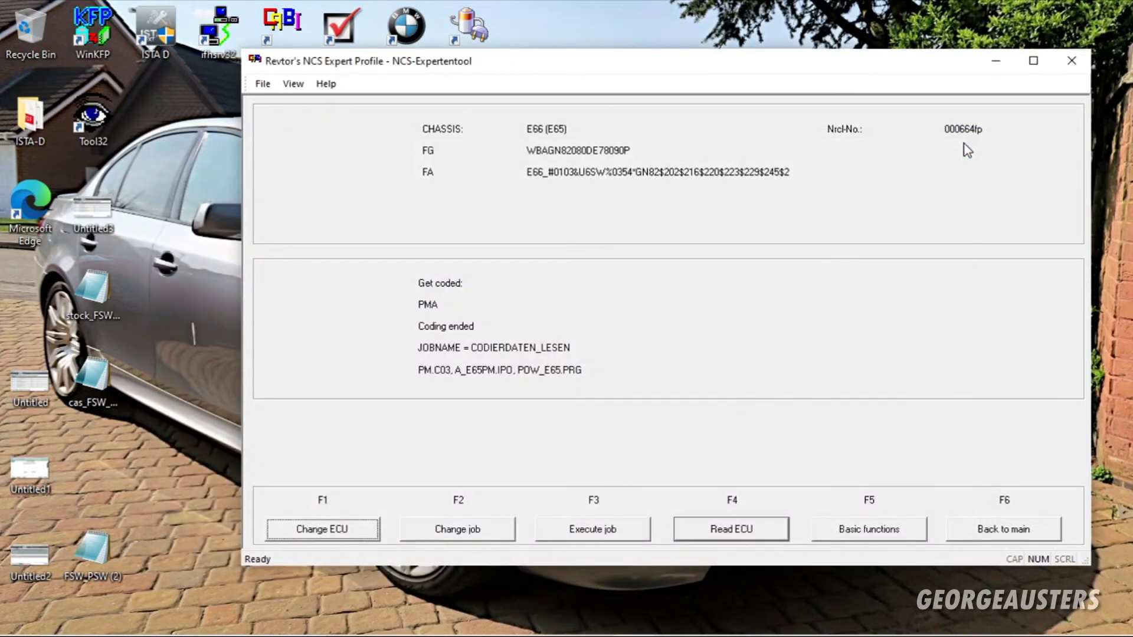
Switch to File Explorer, browse to C:\NCSEXPER\WORK and open the FSW_PSW trace file in Notepad
left_click(1005, 64)
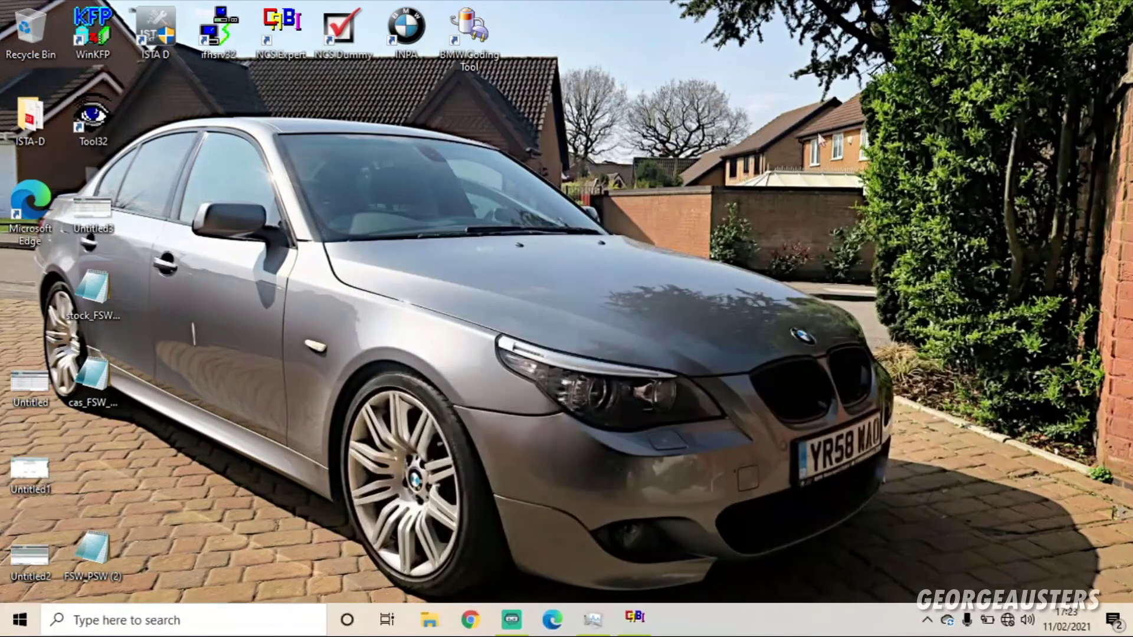
left_click(431, 623)
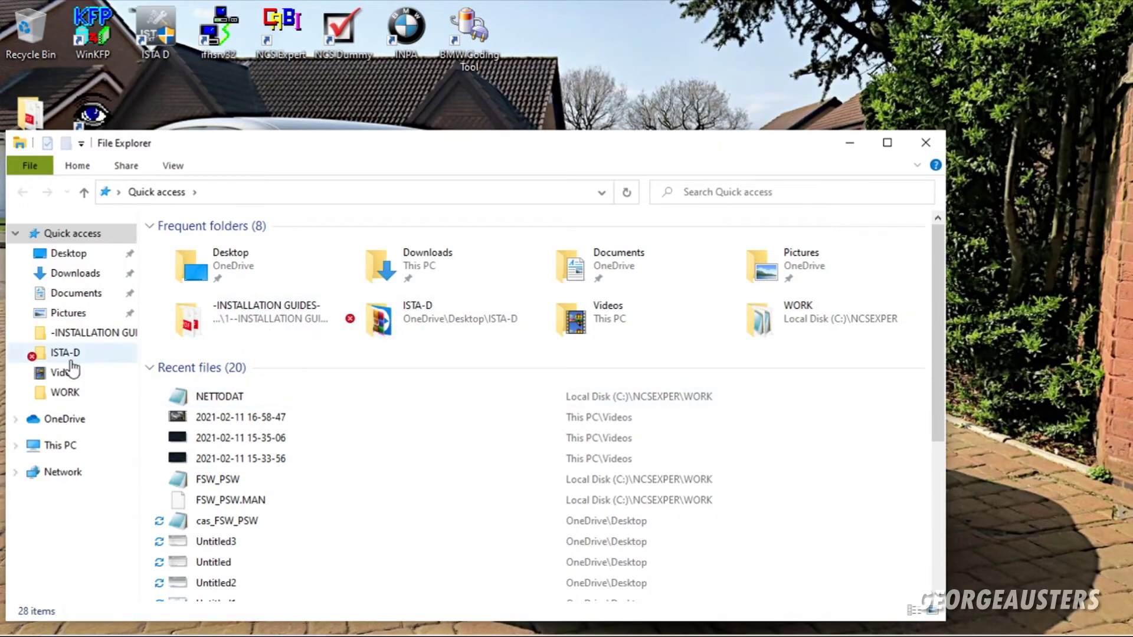
left_click(59, 446)
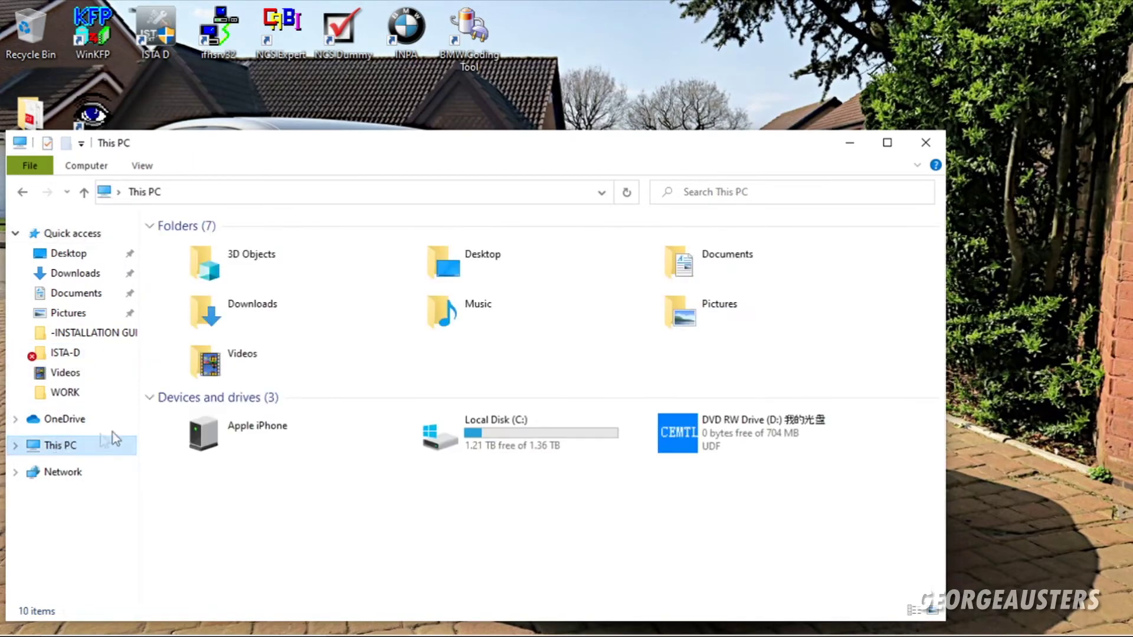
double_click(494, 433)
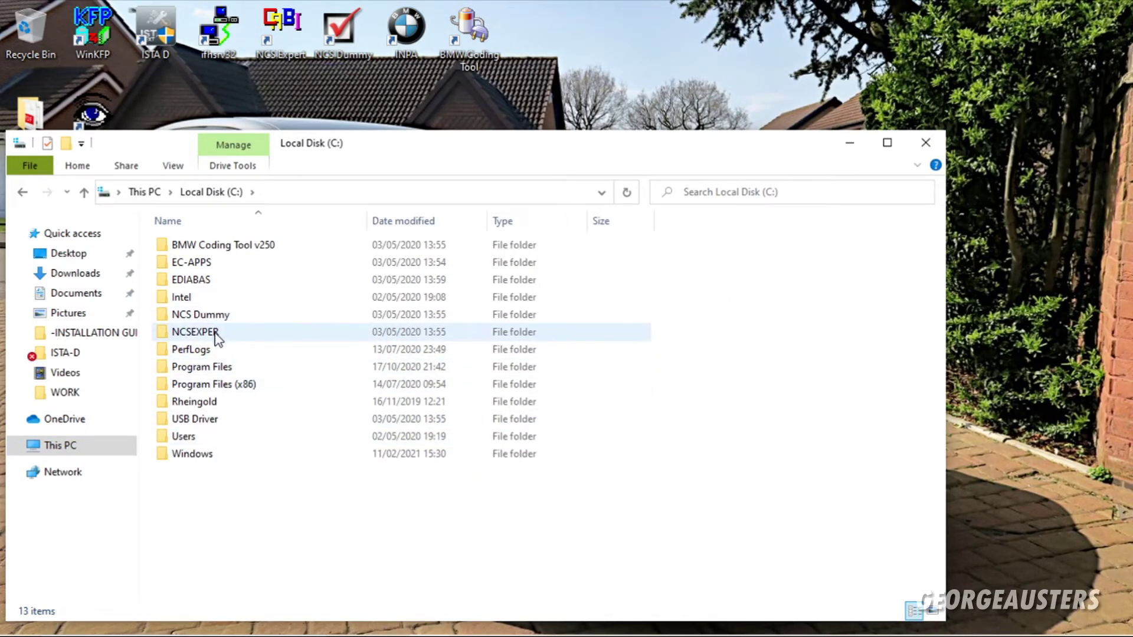
double_click(216, 333)
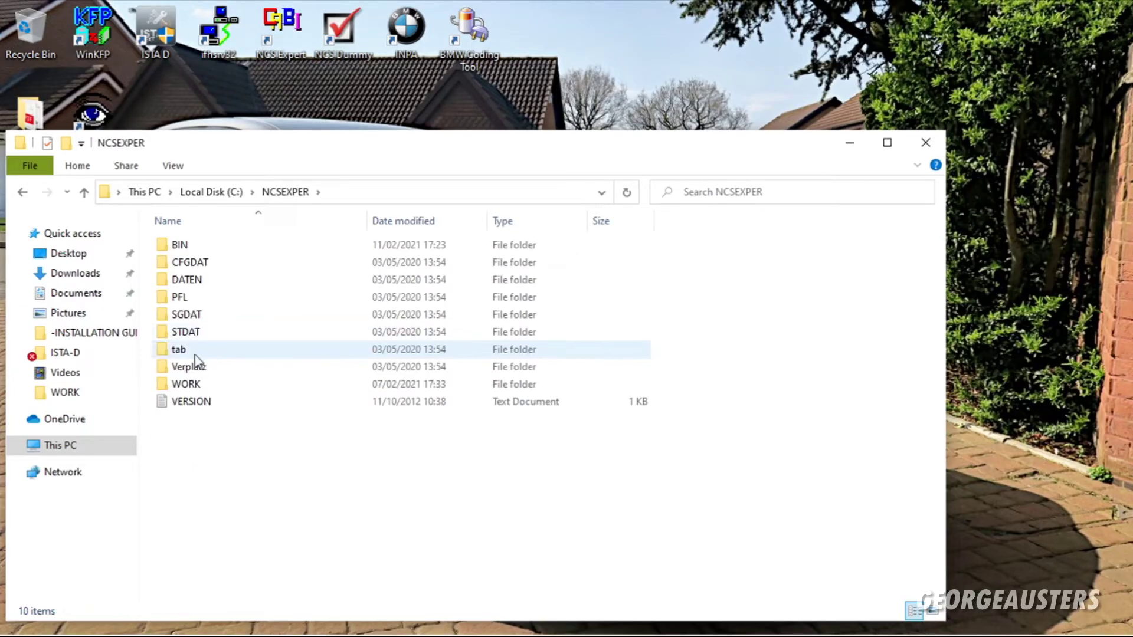
double_click(200, 385)
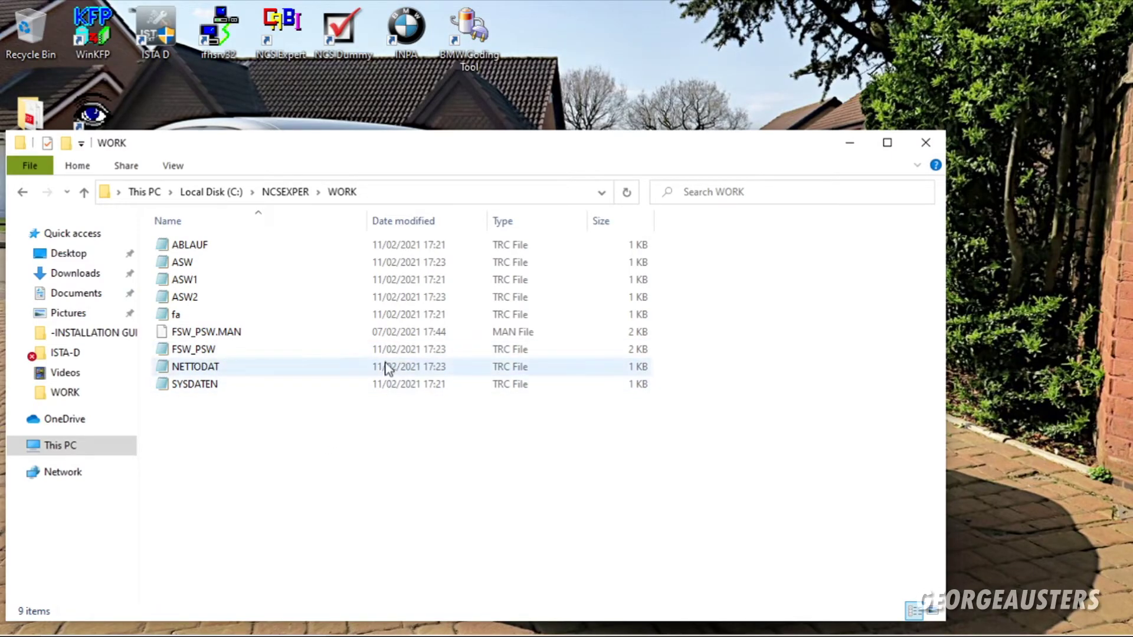
mouse_move(413, 636)
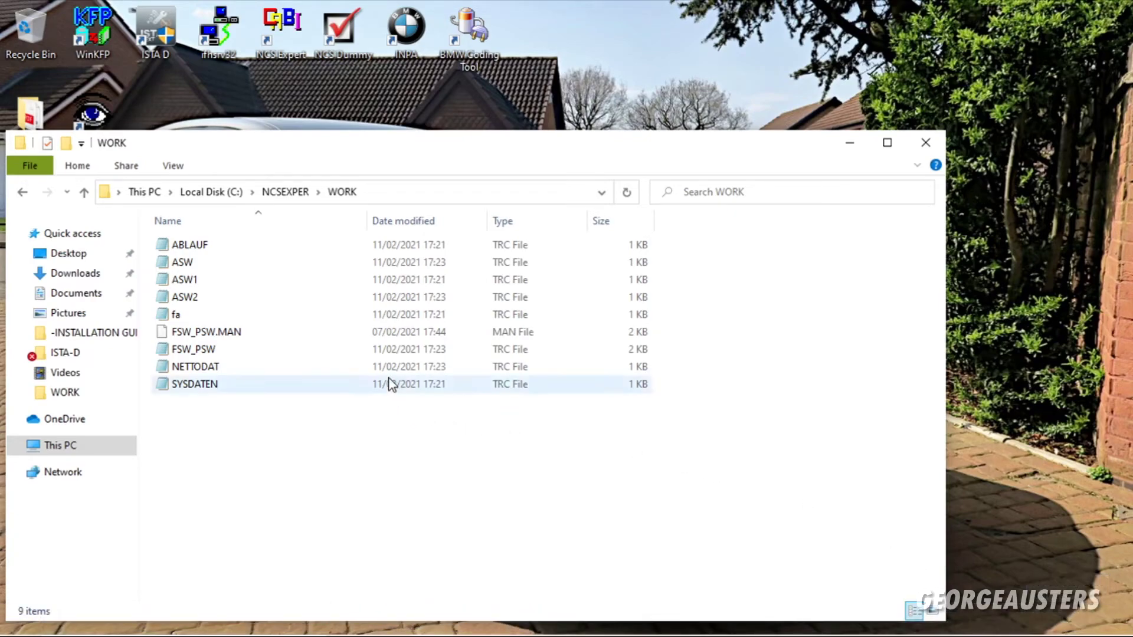
left_click(412, 348)
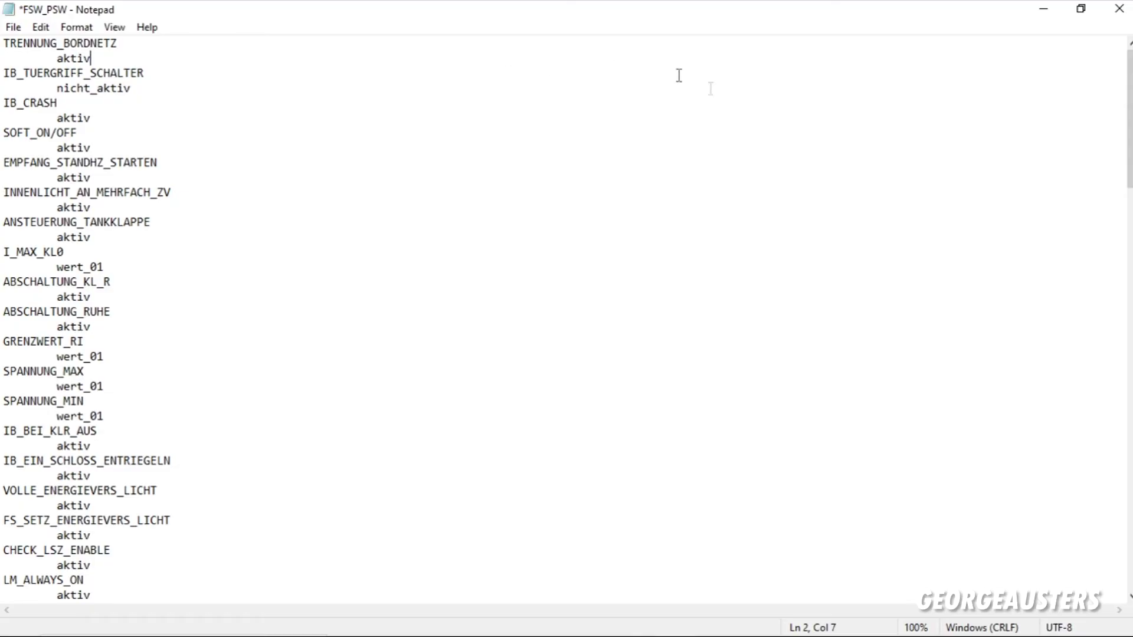
Examine the coding parameters in FSW_PSW through to the battery capacity entry BATTERIE_KAPAZITAET
scroll(566, 318, "down", 1)
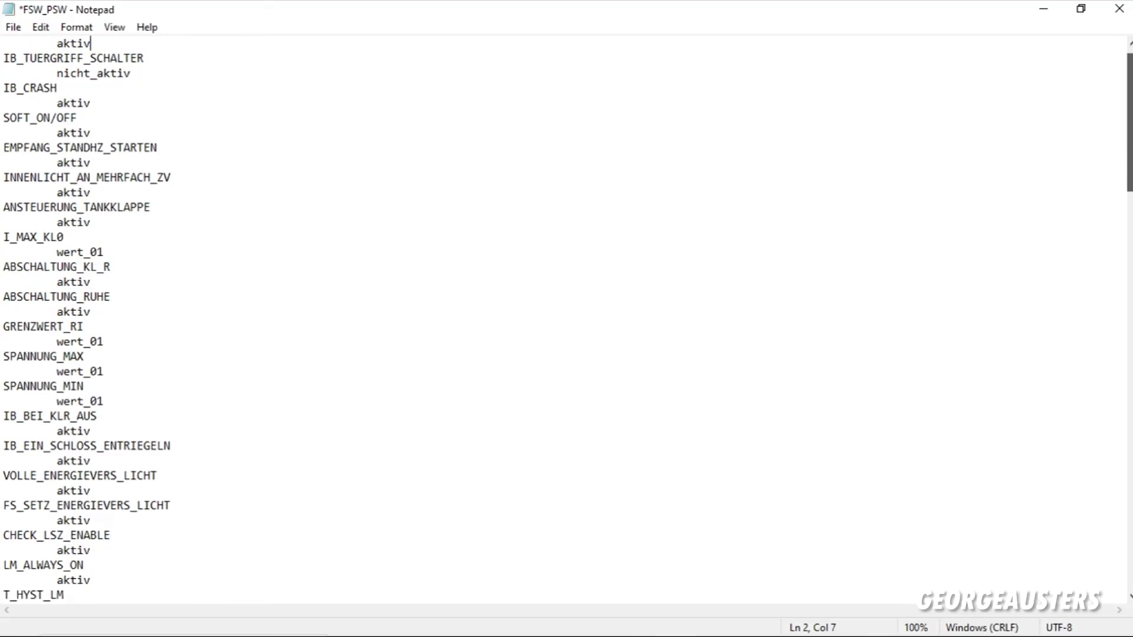
scroll(567, 319, "up", 1)
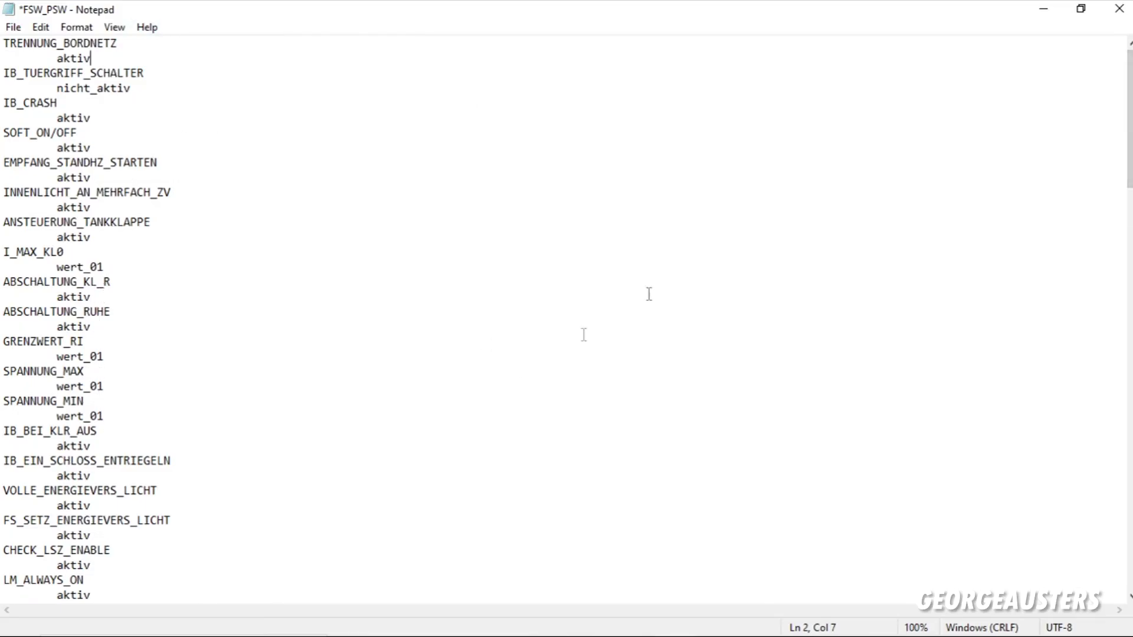
scroll(1129, 130, "down", 2)
scroll(567, 319, "down", 4)
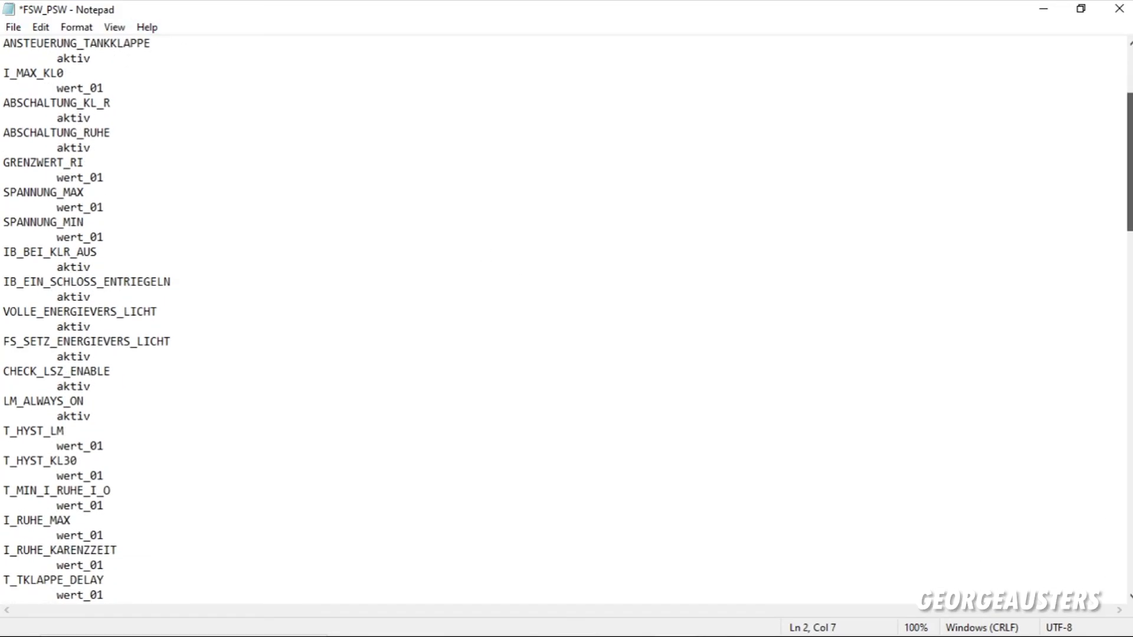
scroll(566, 319, "down", 5)
scroll(566, 319, "down", 6)
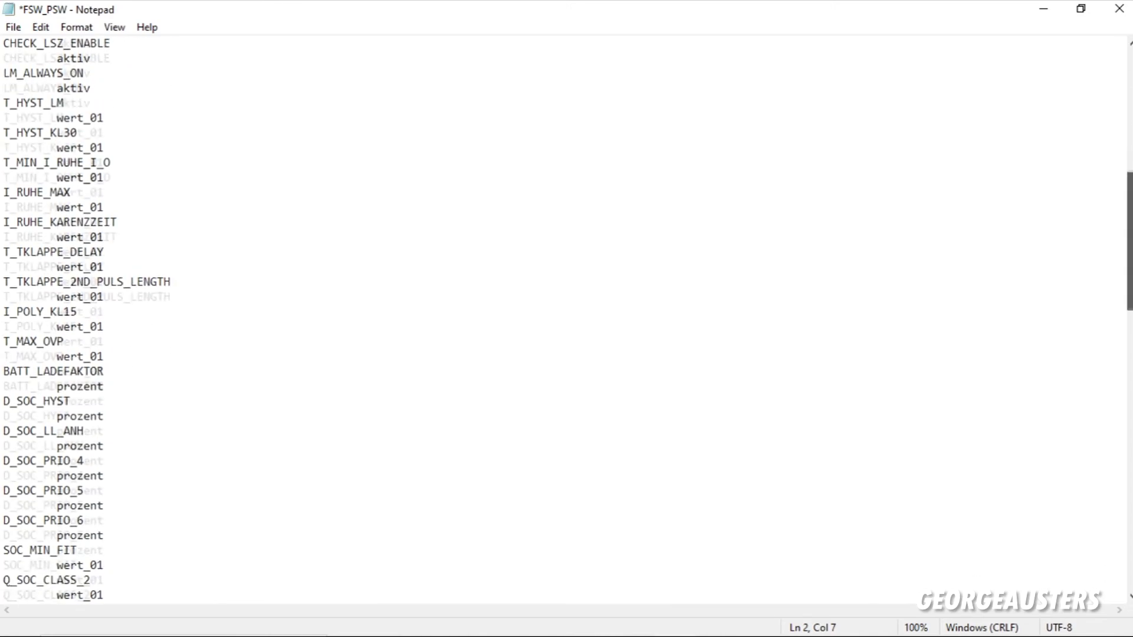
scroll(566, 319, "down", 9)
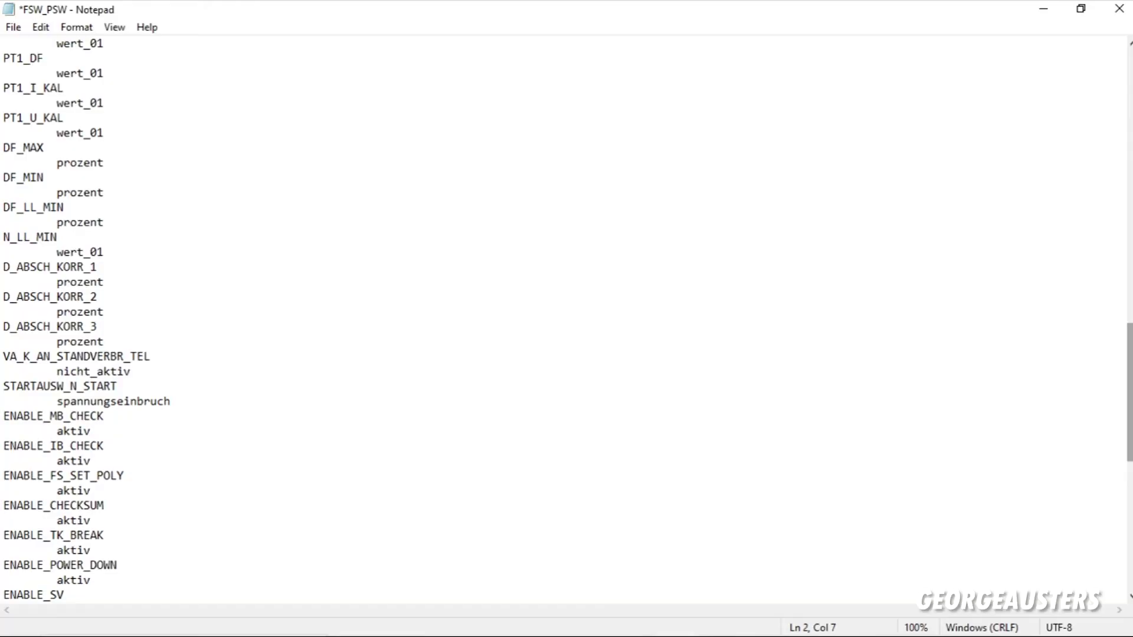
scroll(567, 318, "down", 4)
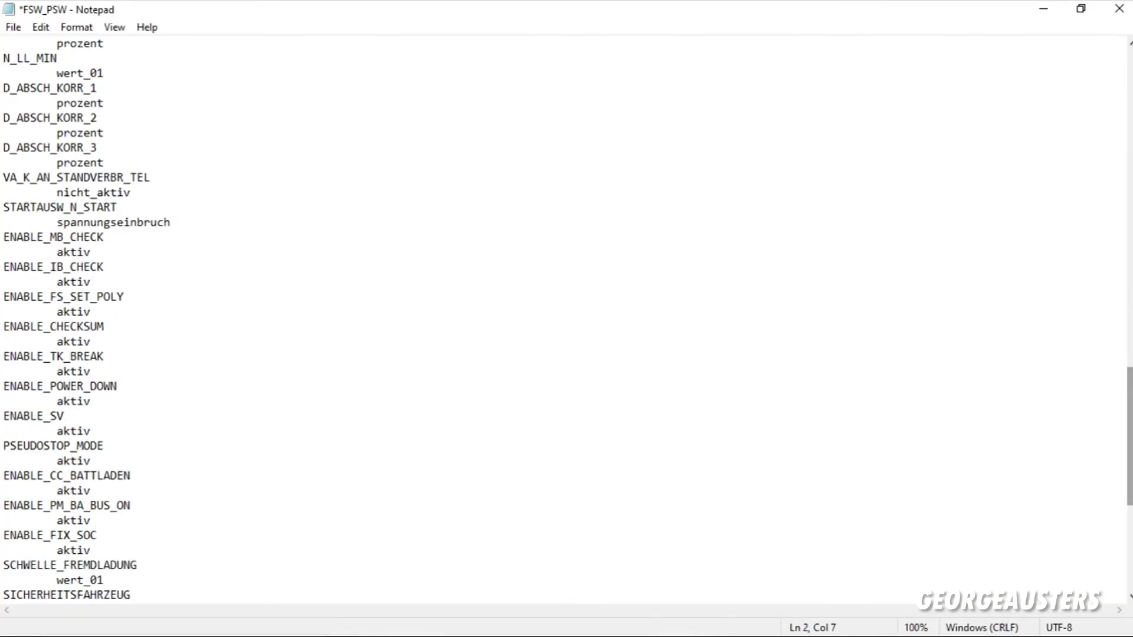
scroll(567, 318, "down", 3)
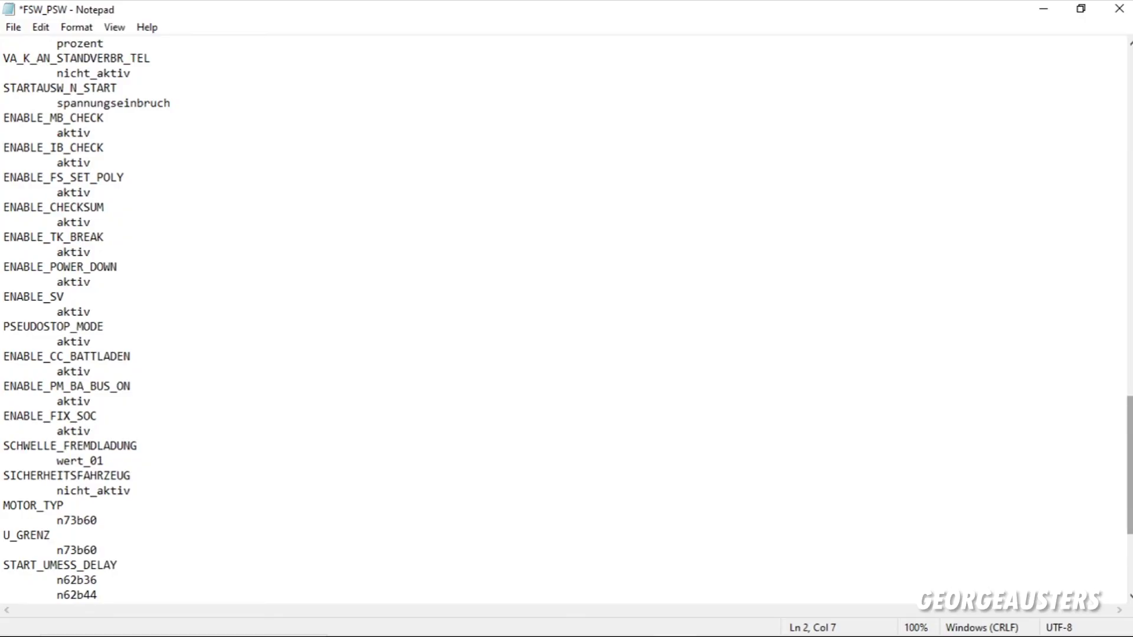
scroll(566, 318, "down", 5)
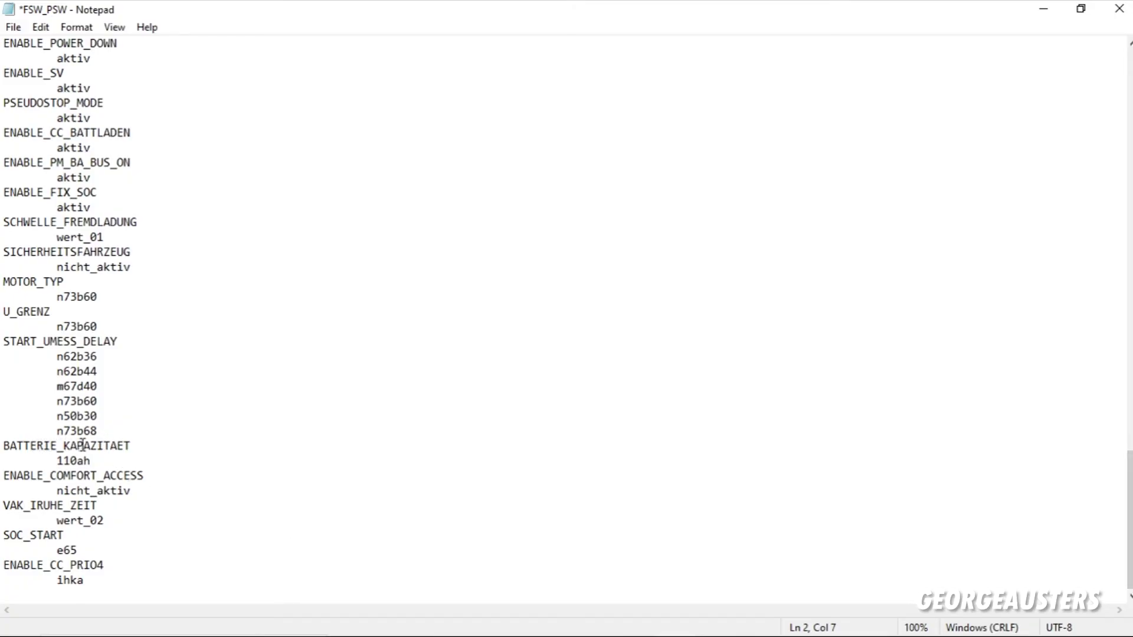
left_click(132, 445)
left_click(94, 462)
Save the trace file as FSW_PSW.MAN in the WORK folder, replacing the existing file, and close the open windows down to the desktop
left_click(16, 37)
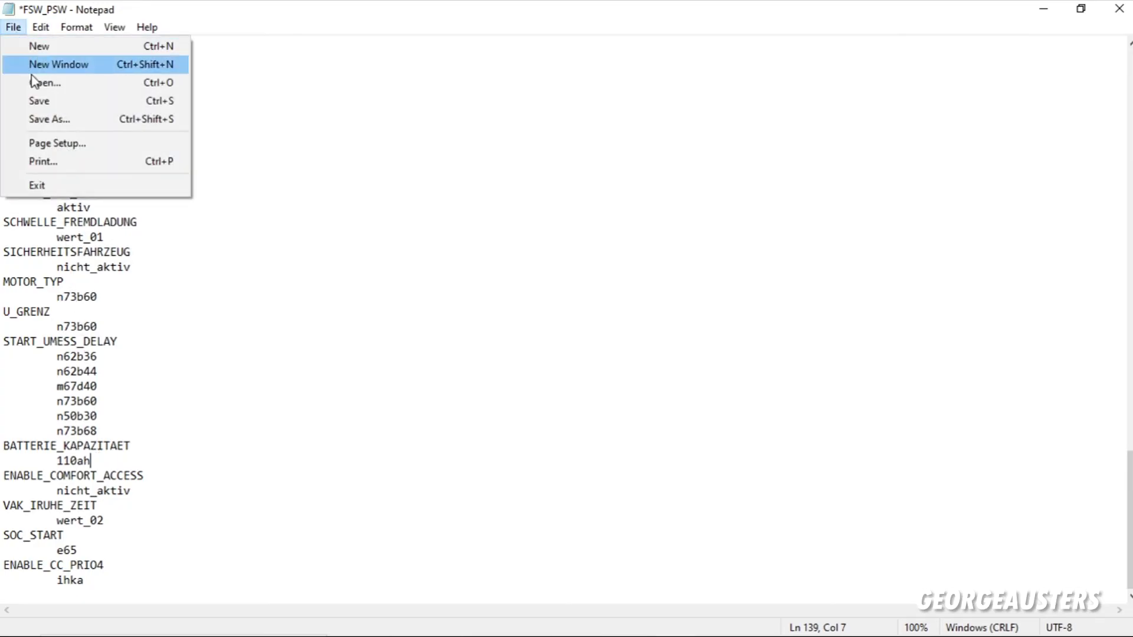
left_click(55, 121)
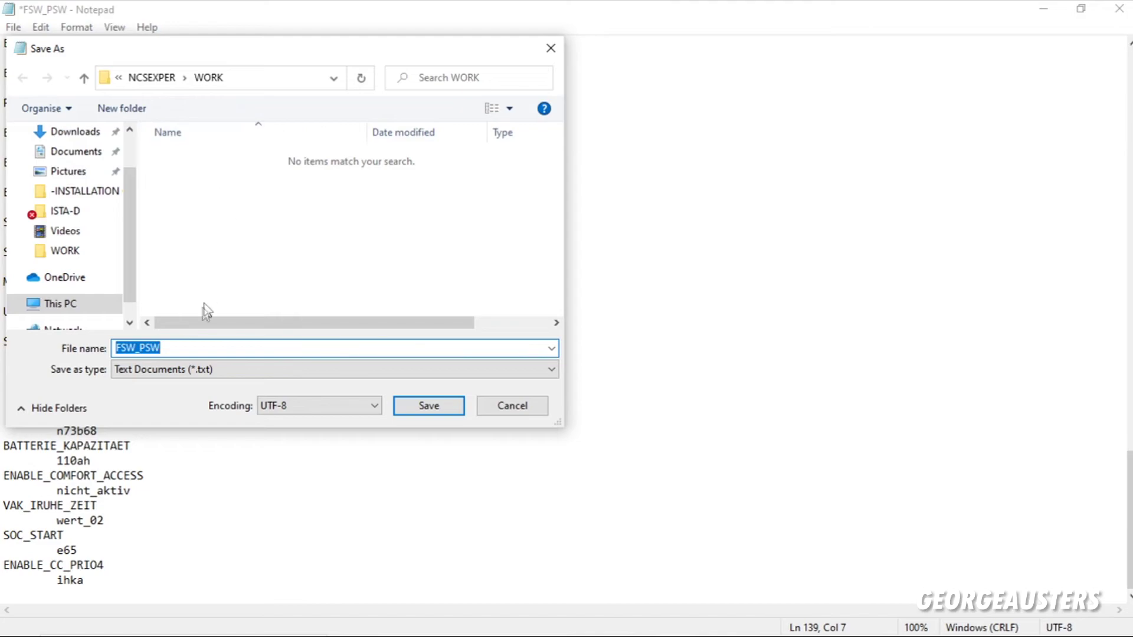
left_click(177, 348)
type(".")
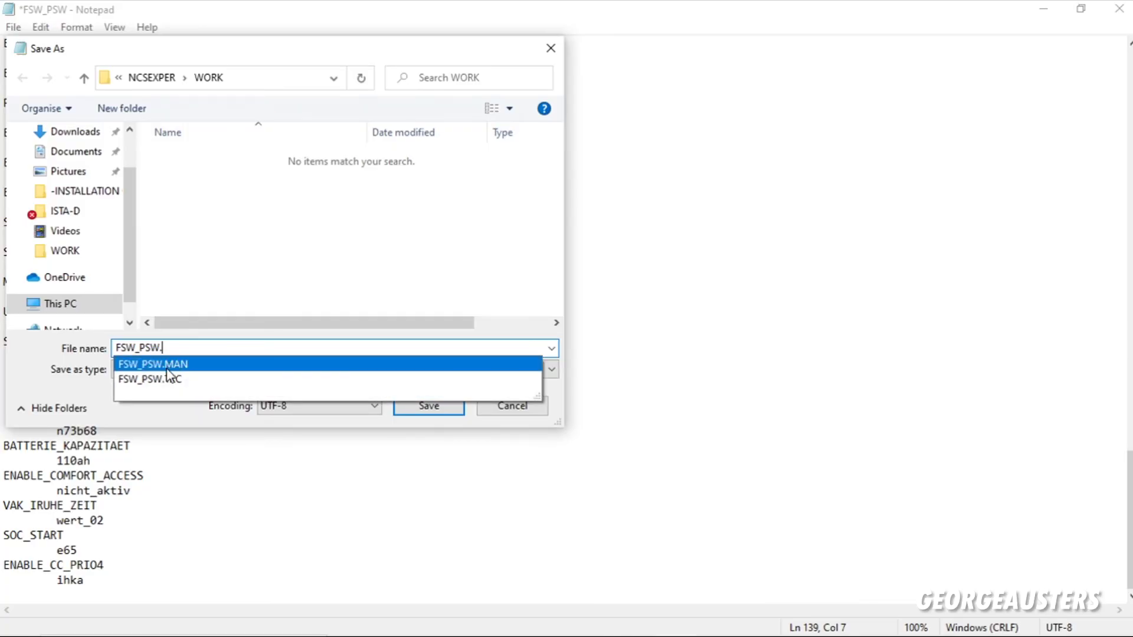
left_click(168, 365)
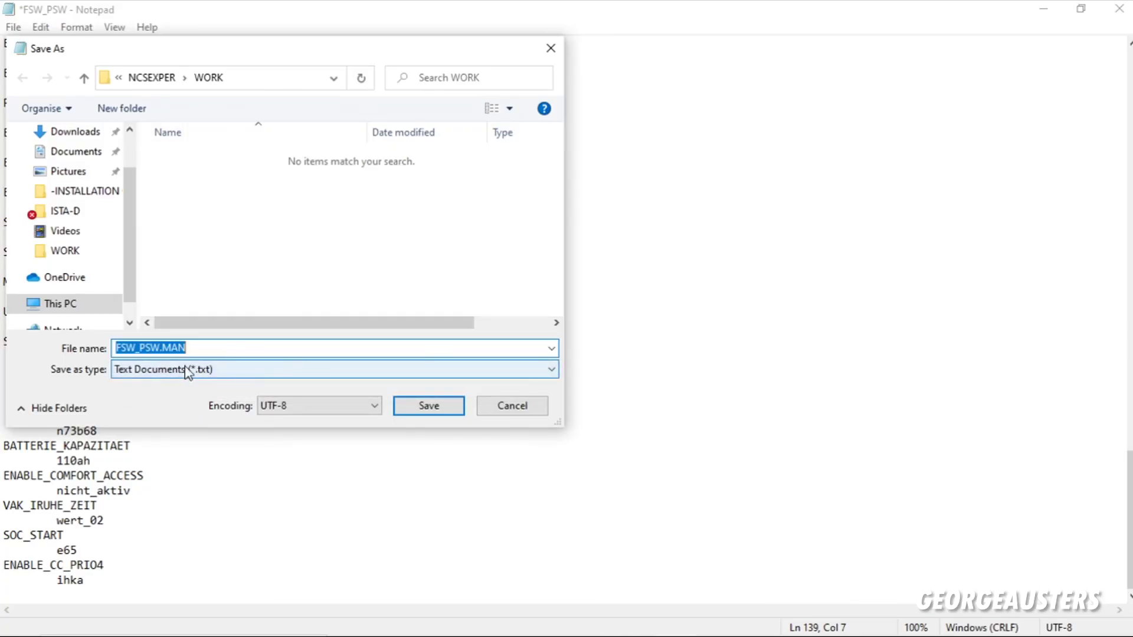
left_click(420, 407)
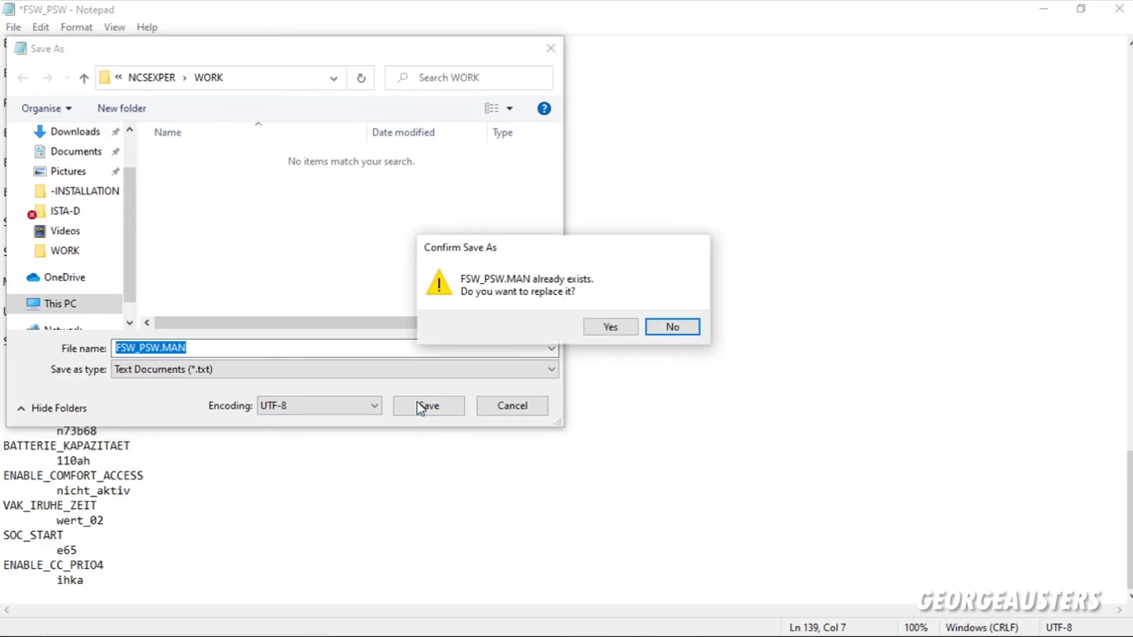
left_click(608, 330)
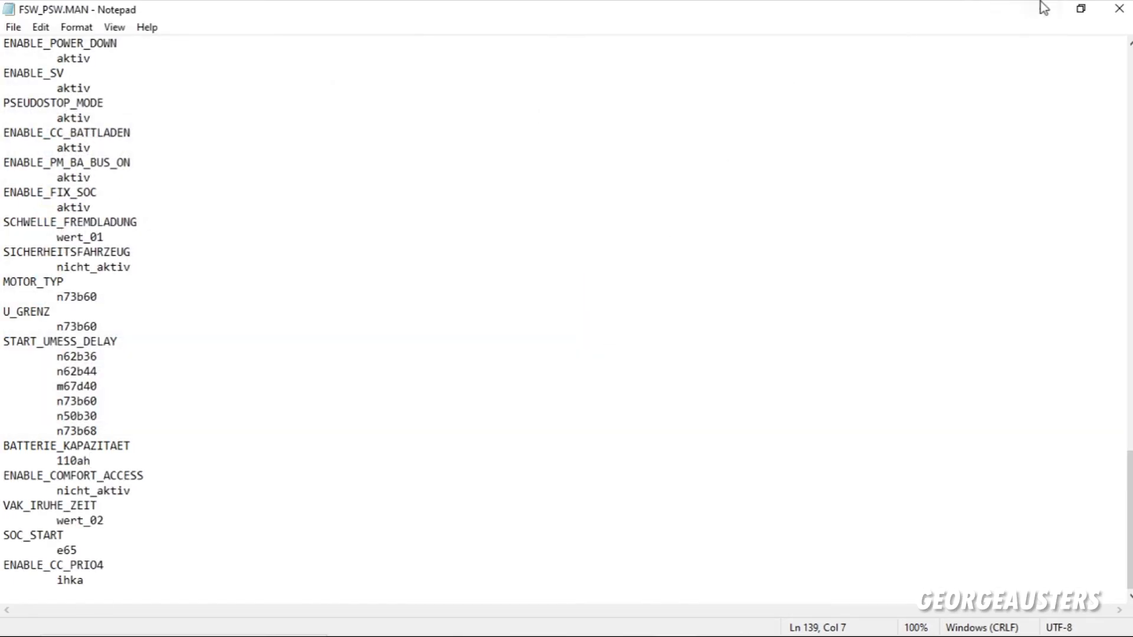
left_click(1119, 9)
left_click(925, 142)
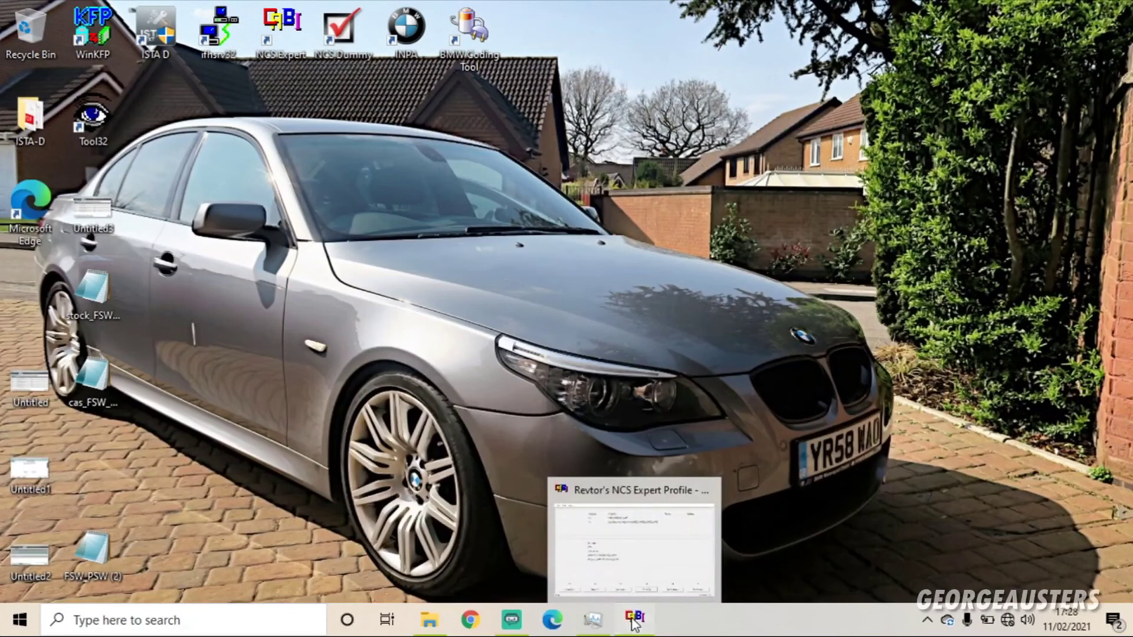
Switch to NCS Expert, set the PMA job to SG_CODIEREN and execute it to code the power module
left_click(634, 617)
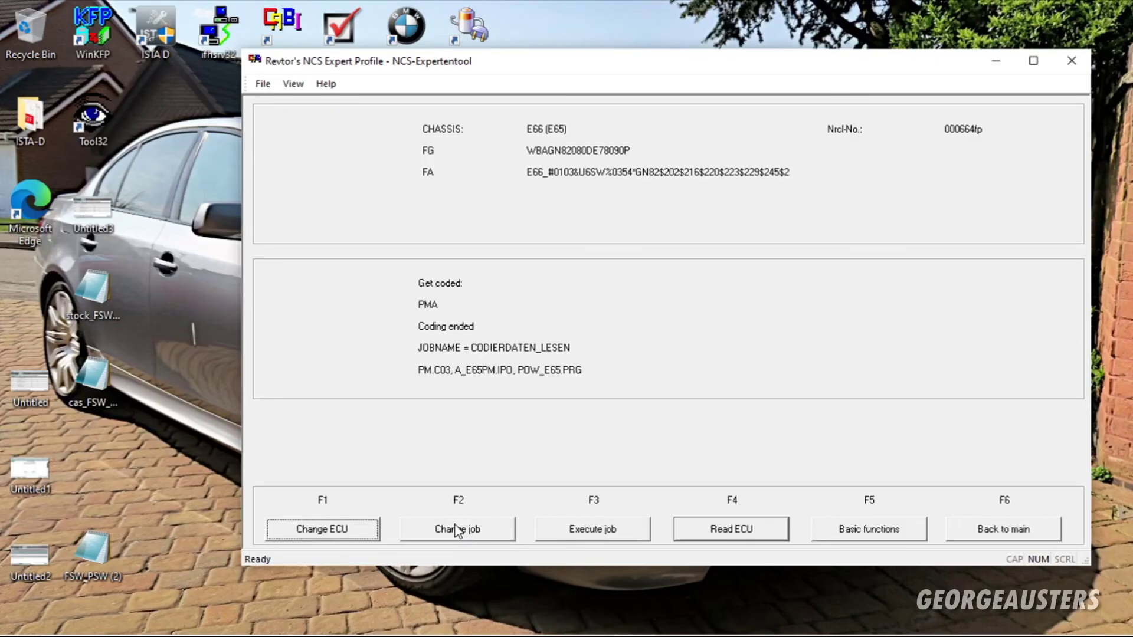
left_click(472, 531)
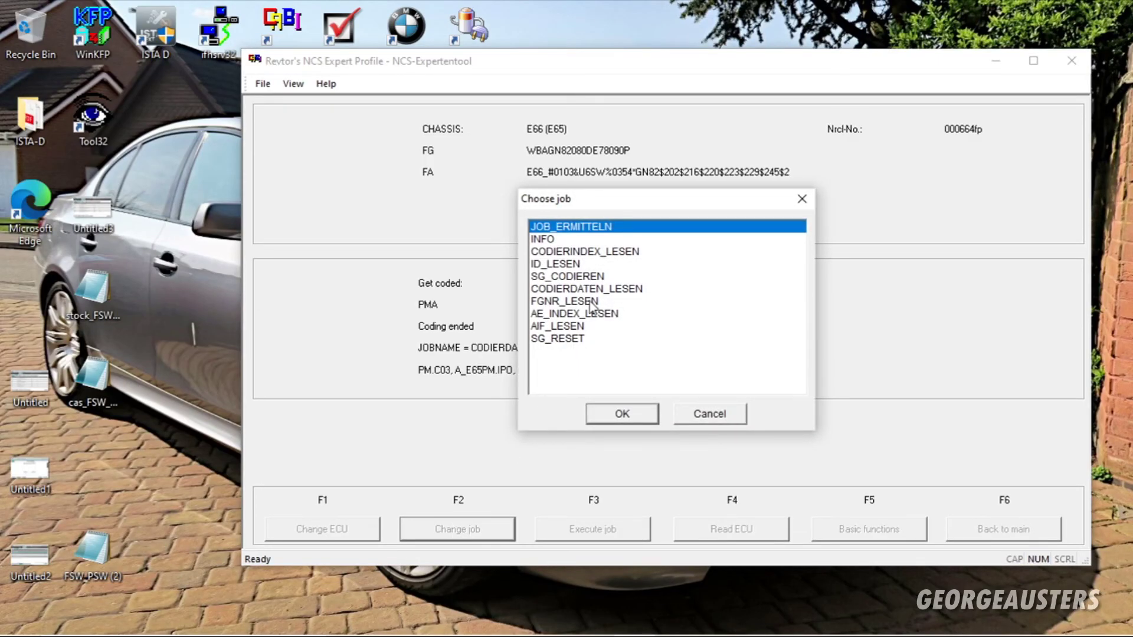
left_click(578, 278)
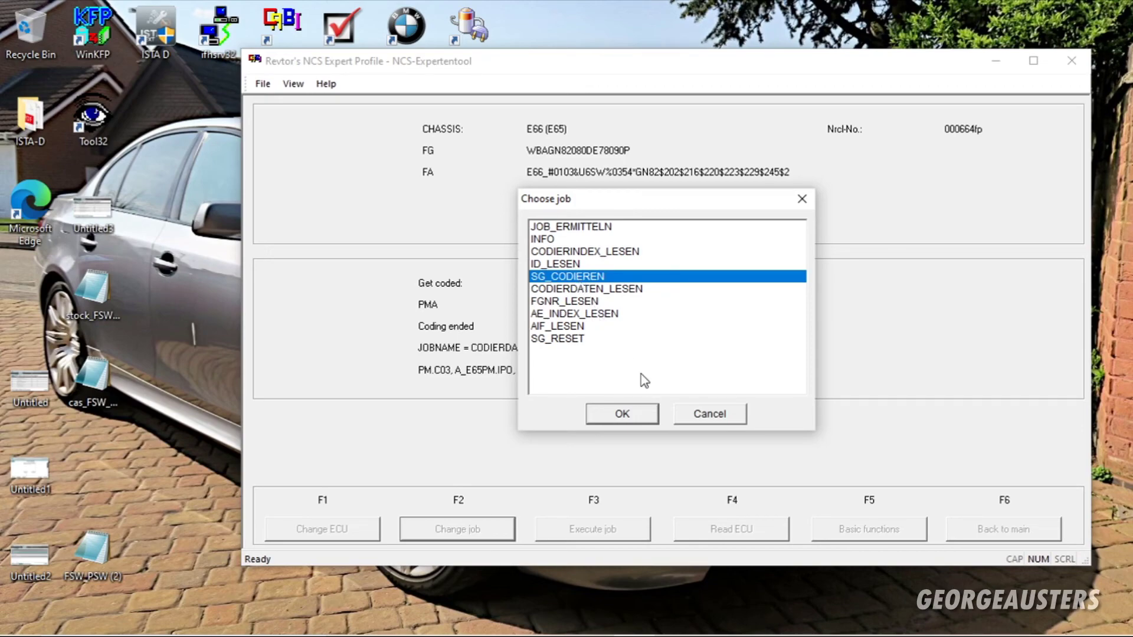
left_click(622, 415)
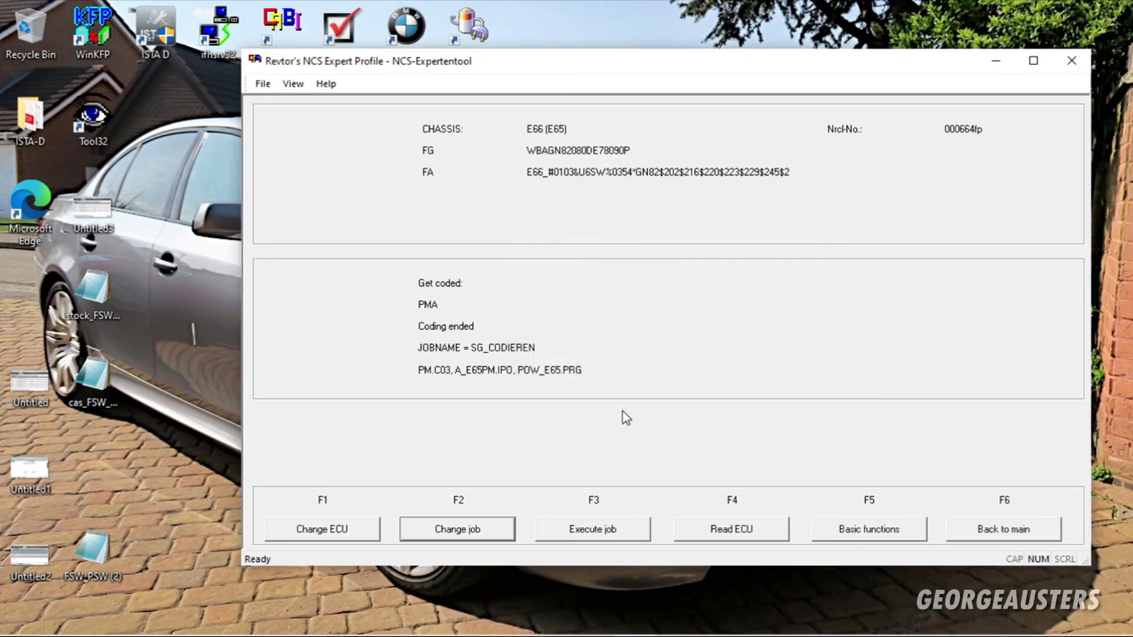
left_click(593, 531)
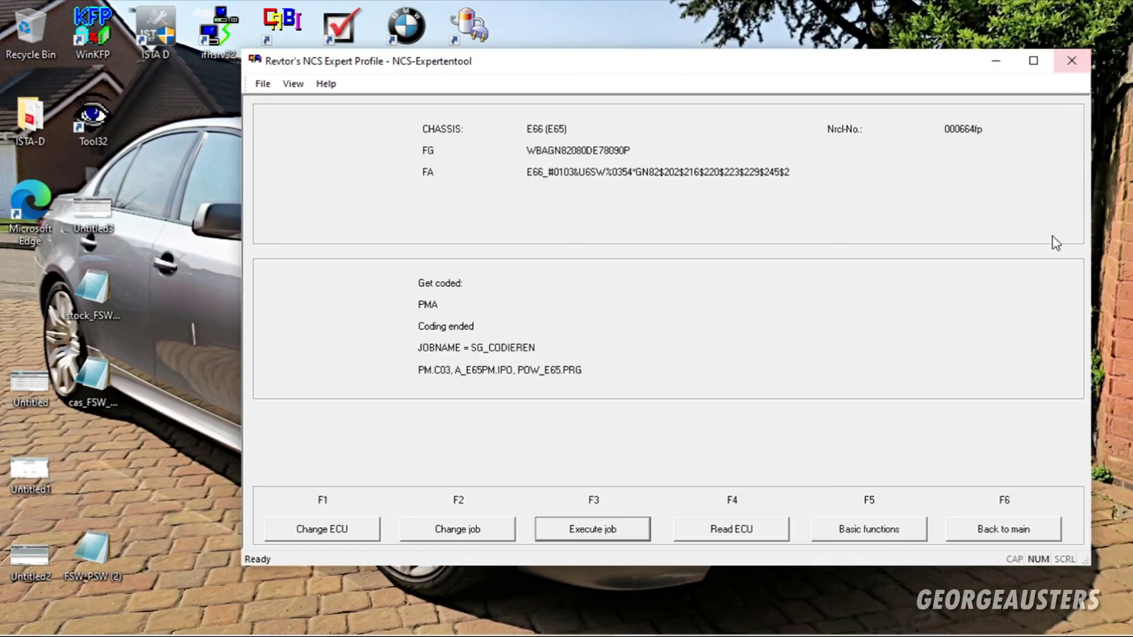
Return to the main screen of NCS Expert and close the program
left_click(1004, 536)
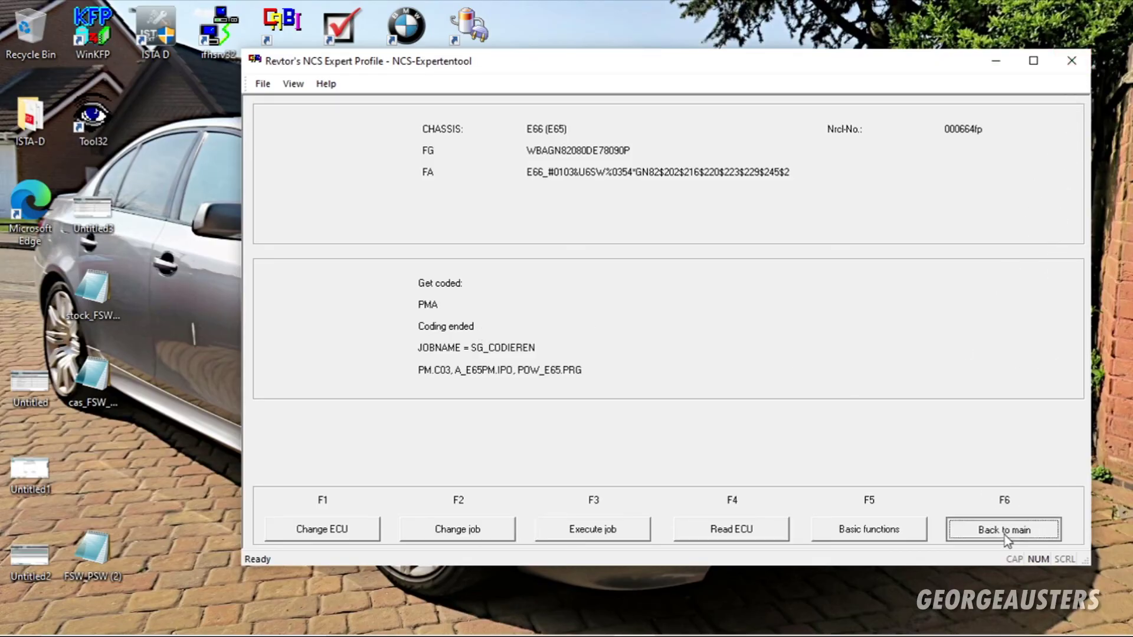
left_click(1072, 59)
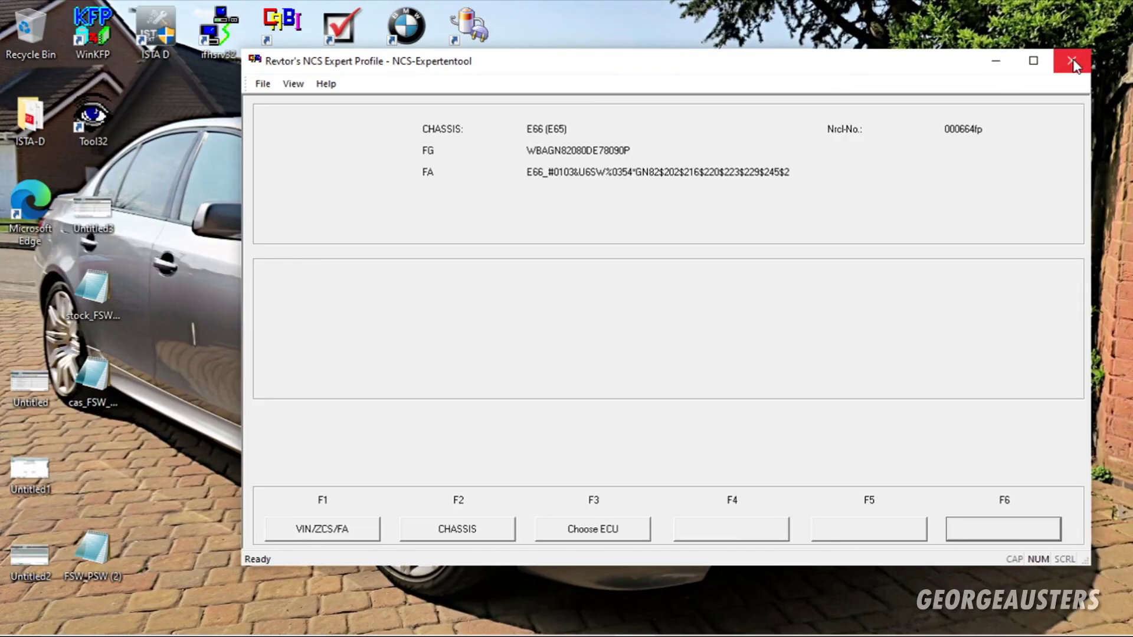